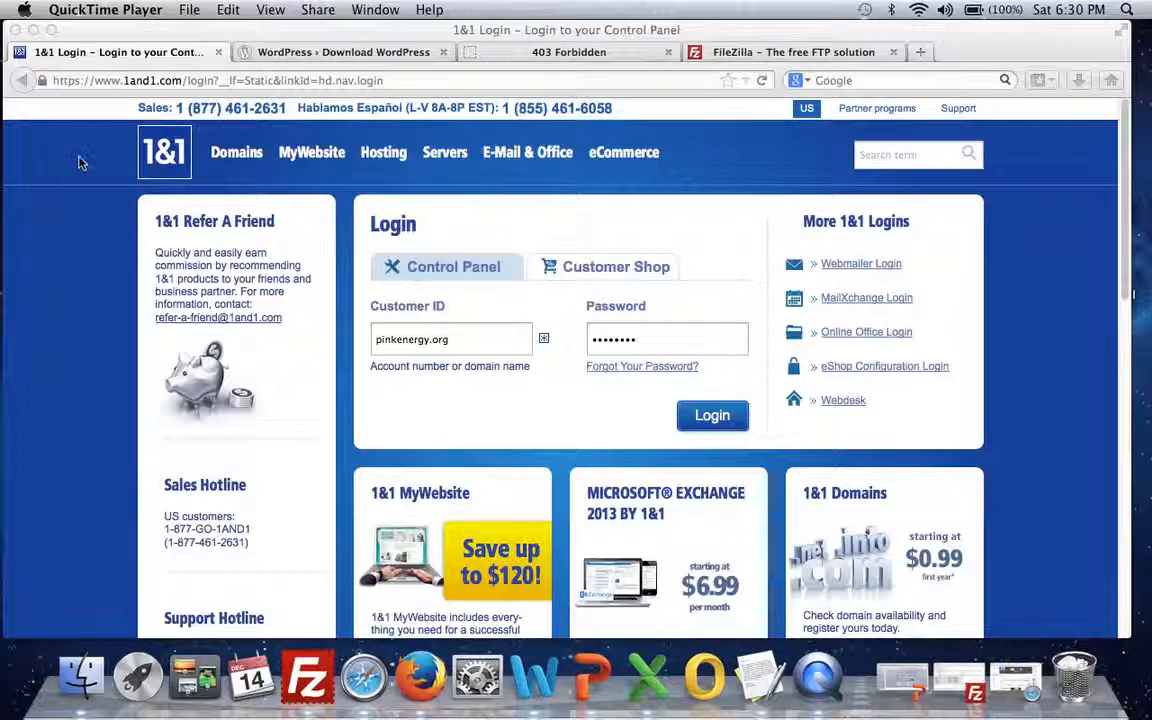
Step: Log in to the 1&1 Control Panel and open MySQL Administration under Hosting's Database section
{"action": "left_click", "coordinate": [44, 282]}
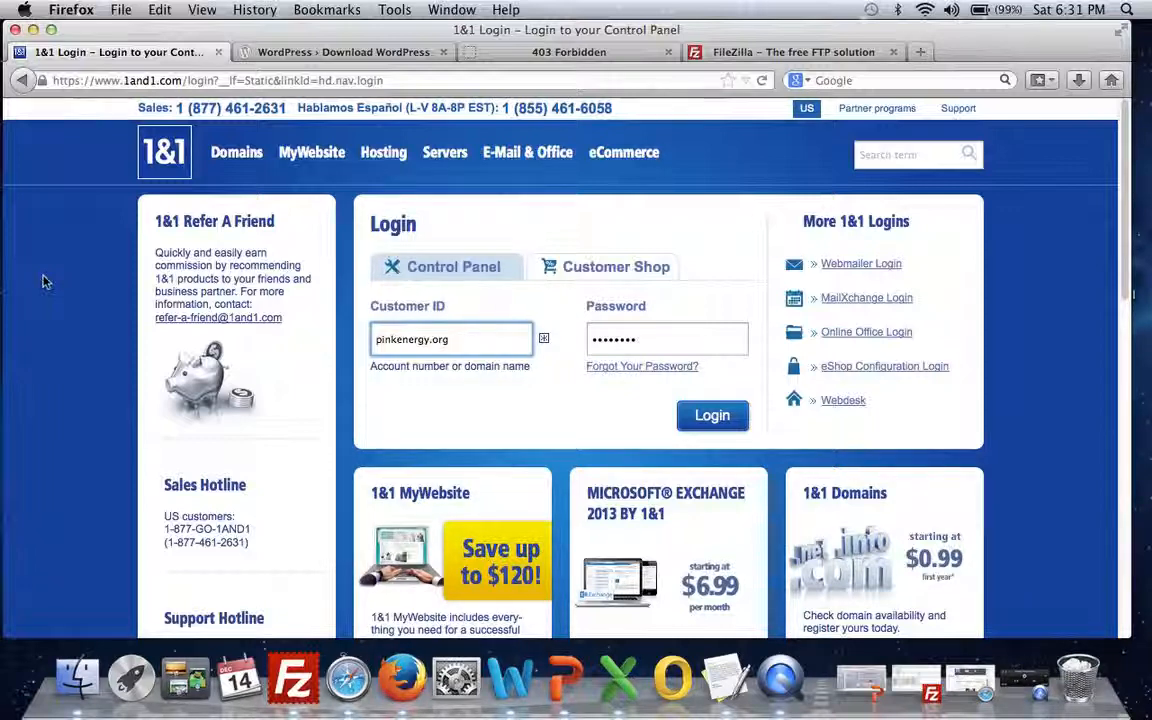
{"action": "left_click", "coordinate": [714, 419]}
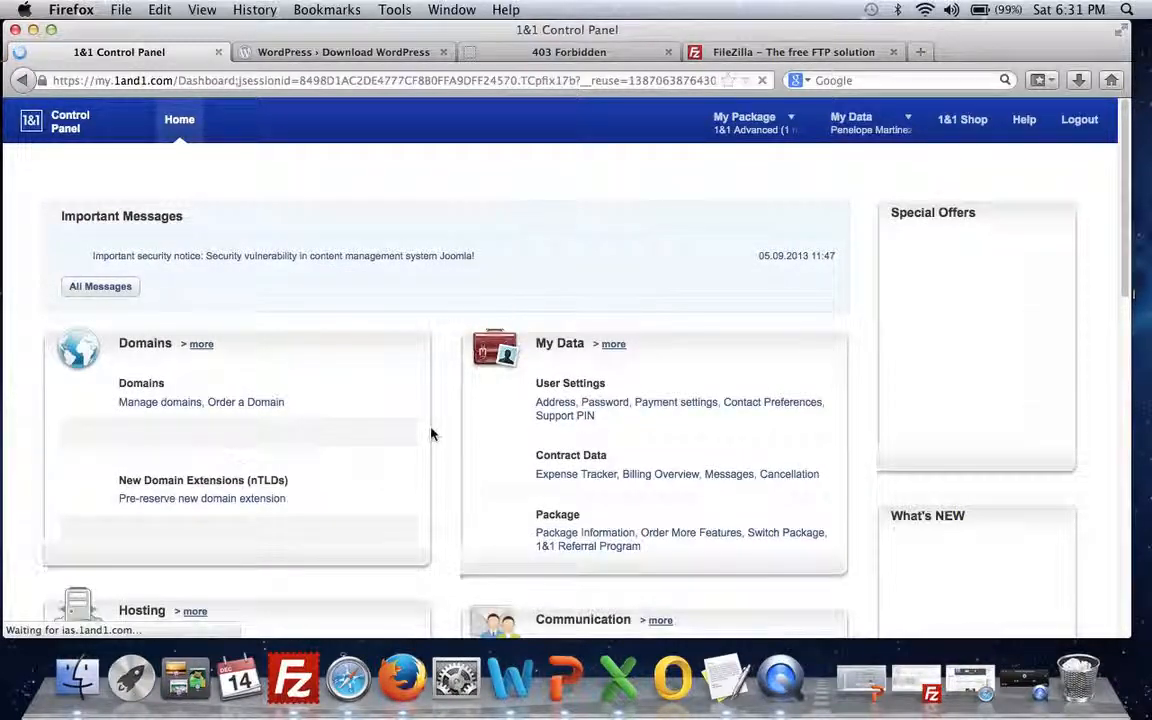
{"action": "scroll", "coordinate": [432, 433], "scroll_direction": "down", "scroll_amount": 5}
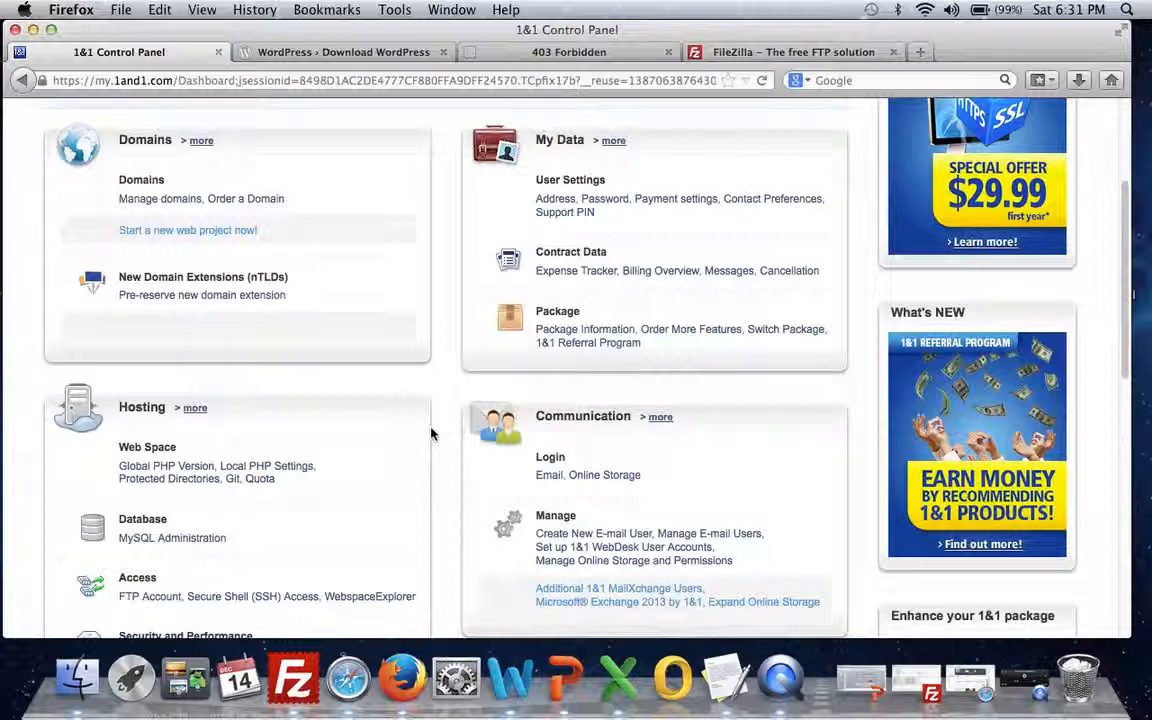
{"action": "left_click", "coordinate": [189, 541]}
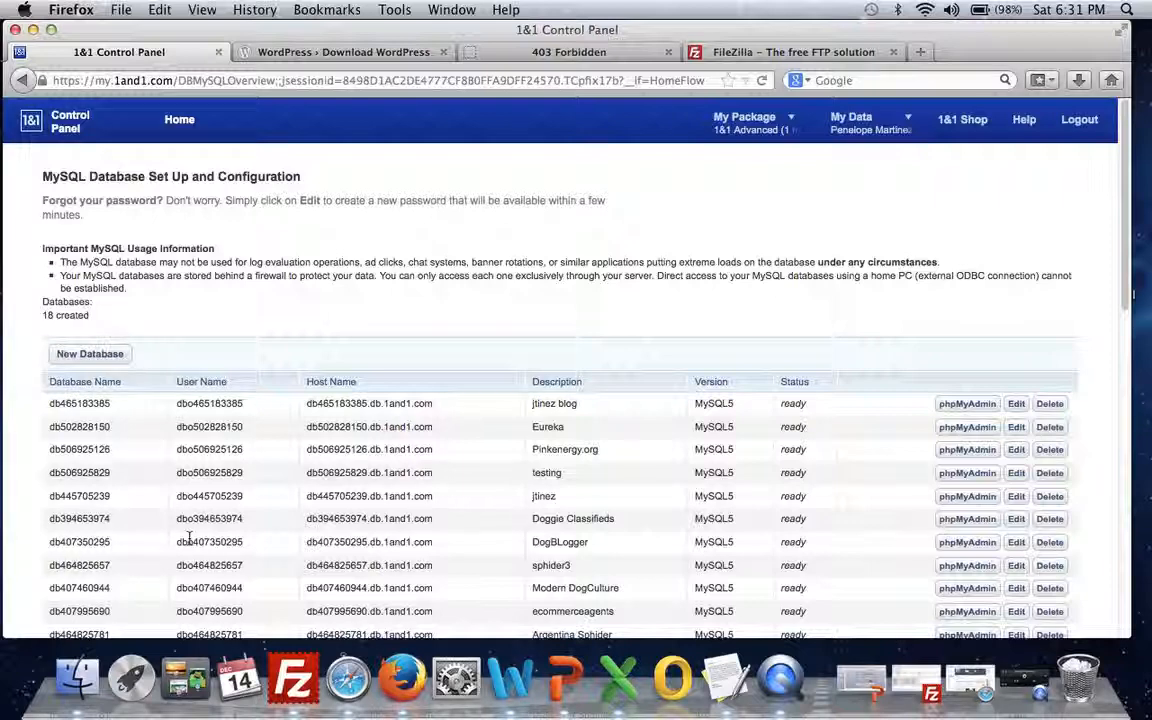
{"action": "left_click_drag", "start_coordinate": [607, 449], "coordinate": [42, 452]}
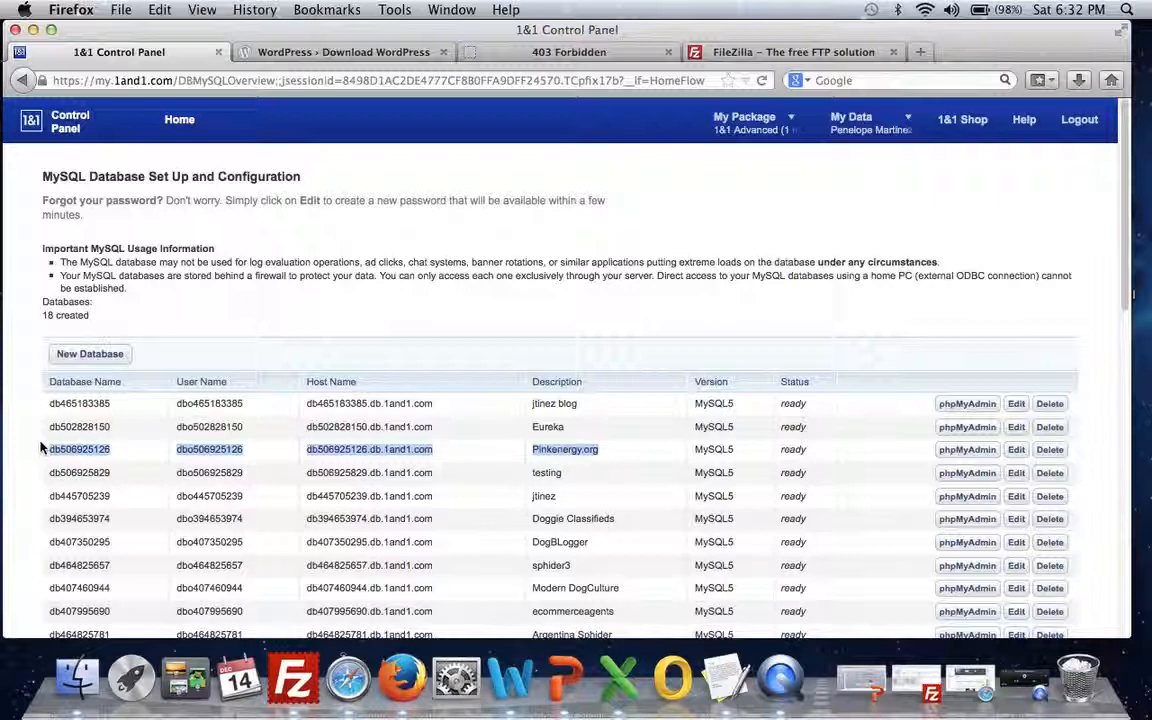
Step: Start a new MySQL database described as 'testing' with a password strengthened by special characters
{"action": "left_click", "coordinate": [94, 360]}
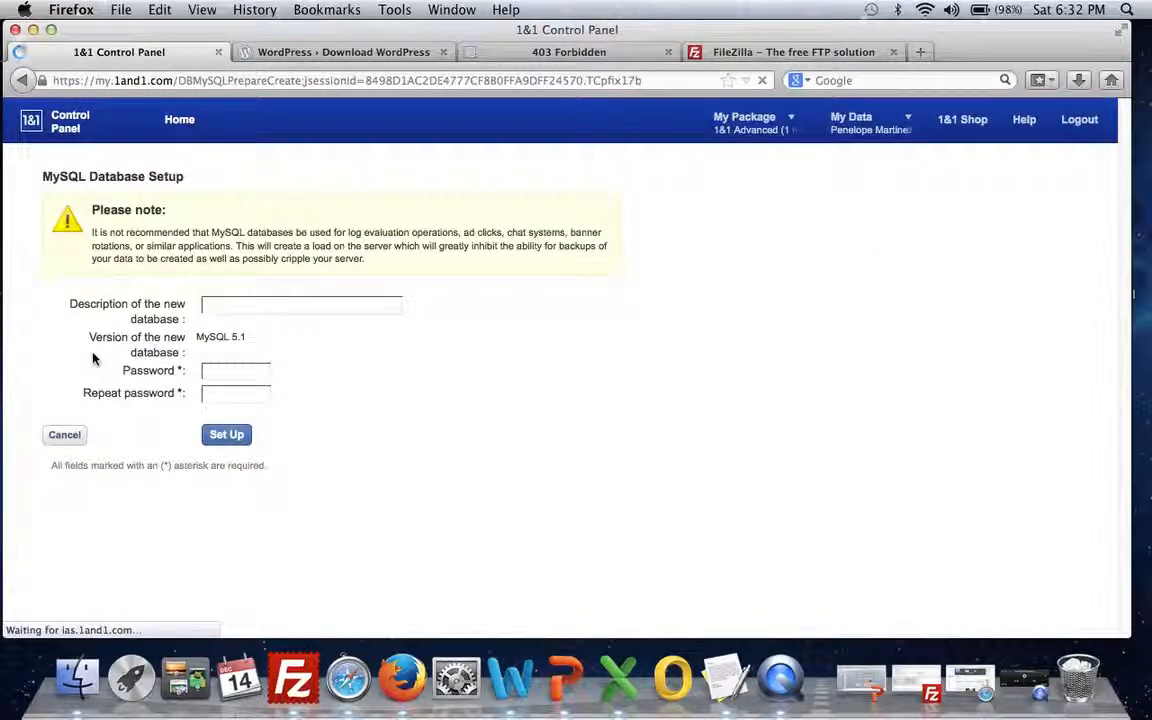
{"action": "left_click", "coordinate": [233, 311]}
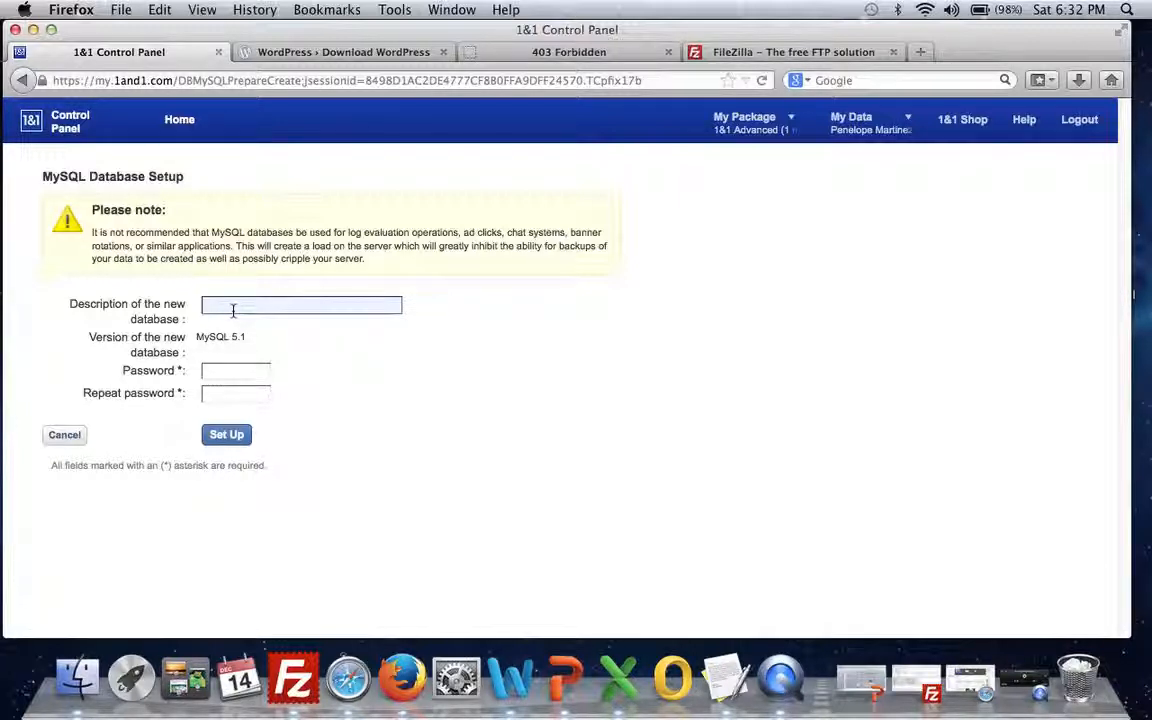
{"action": "type", "text": "testing"}
{"action": "key", "text": "Tab"}
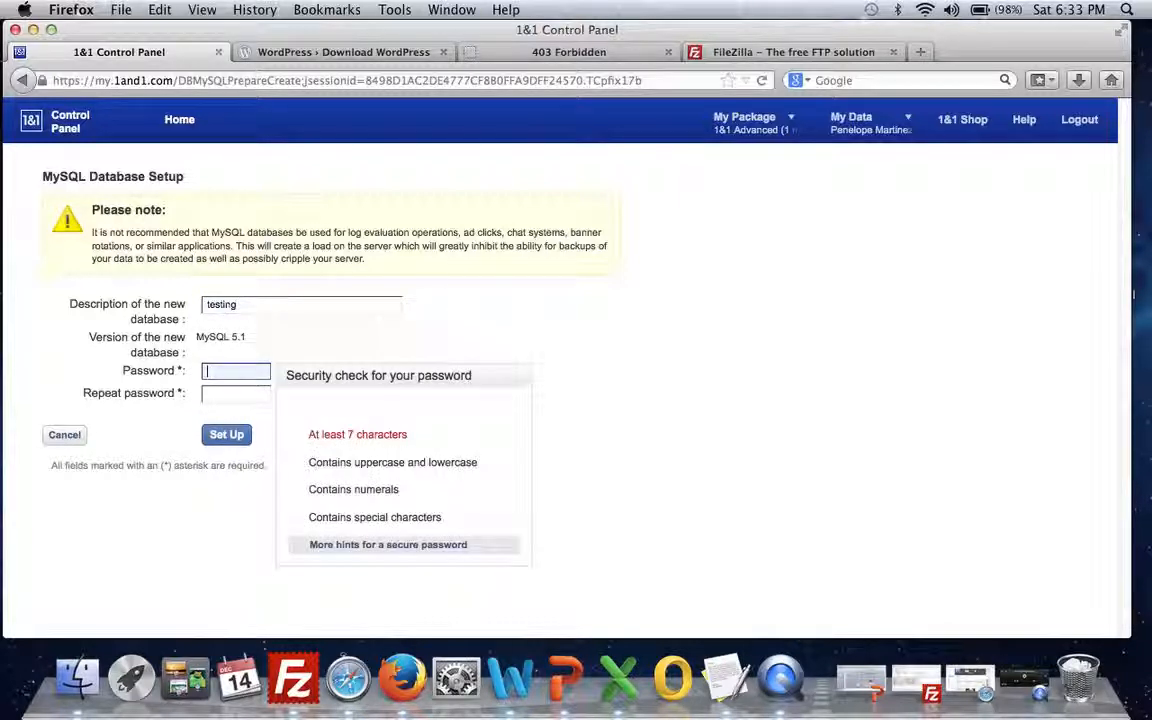
{"action": "type", "text": "••••••••"}
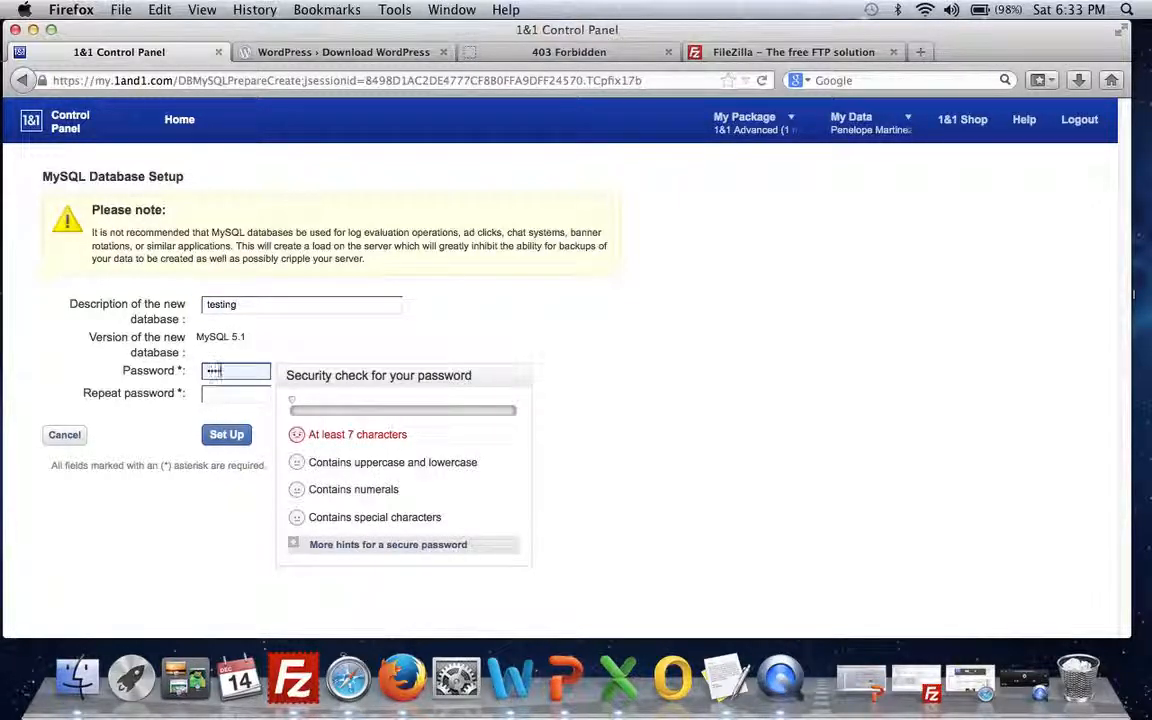
{"action": "key", "text": "Tab"}
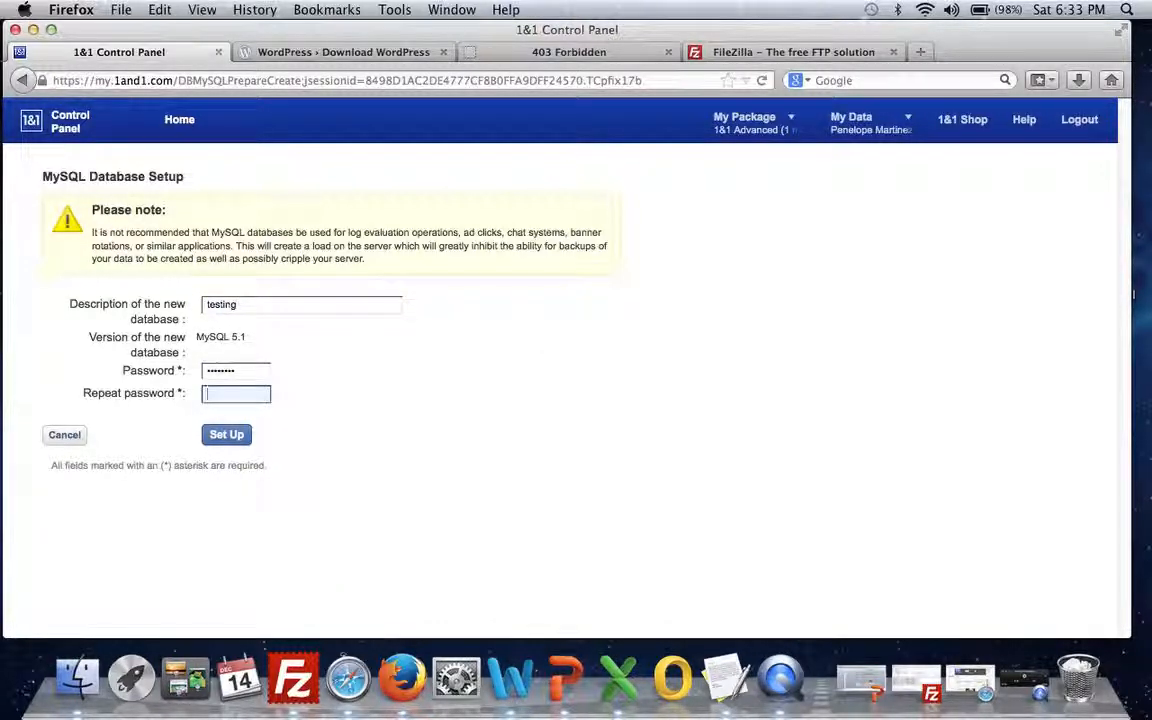
{"action": "left_click", "coordinate": [242, 370]}
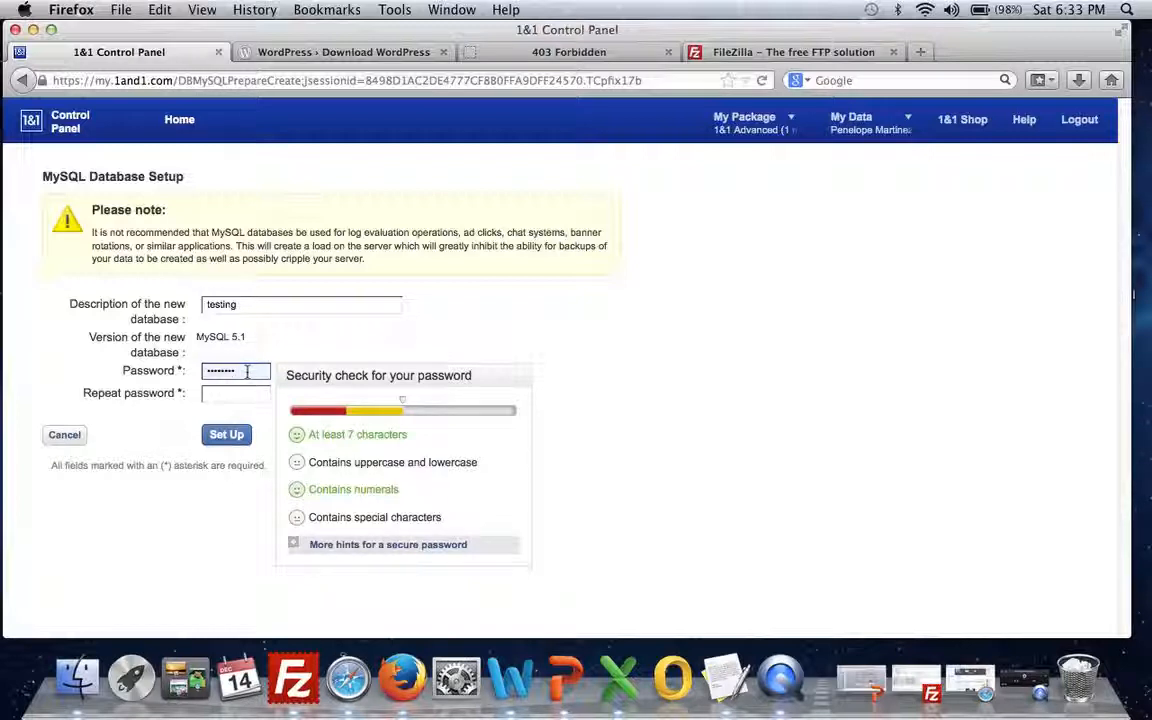
{"action": "type", "text": "!"}
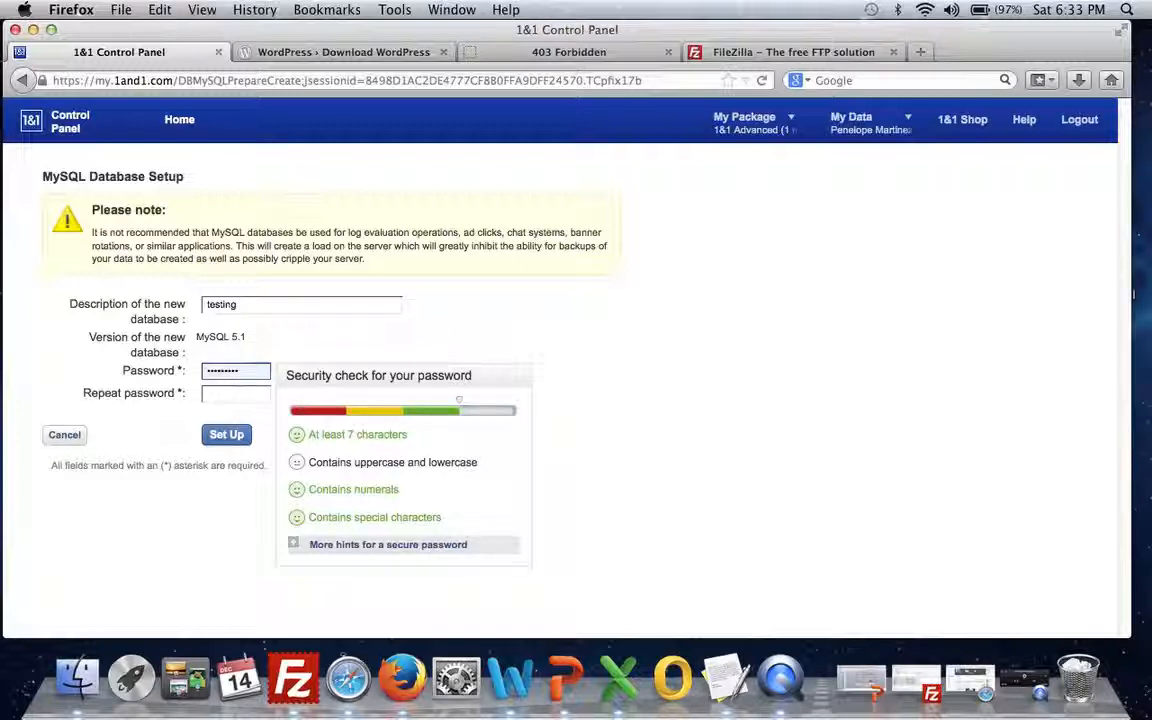
{"action": "type", "text": "A"}
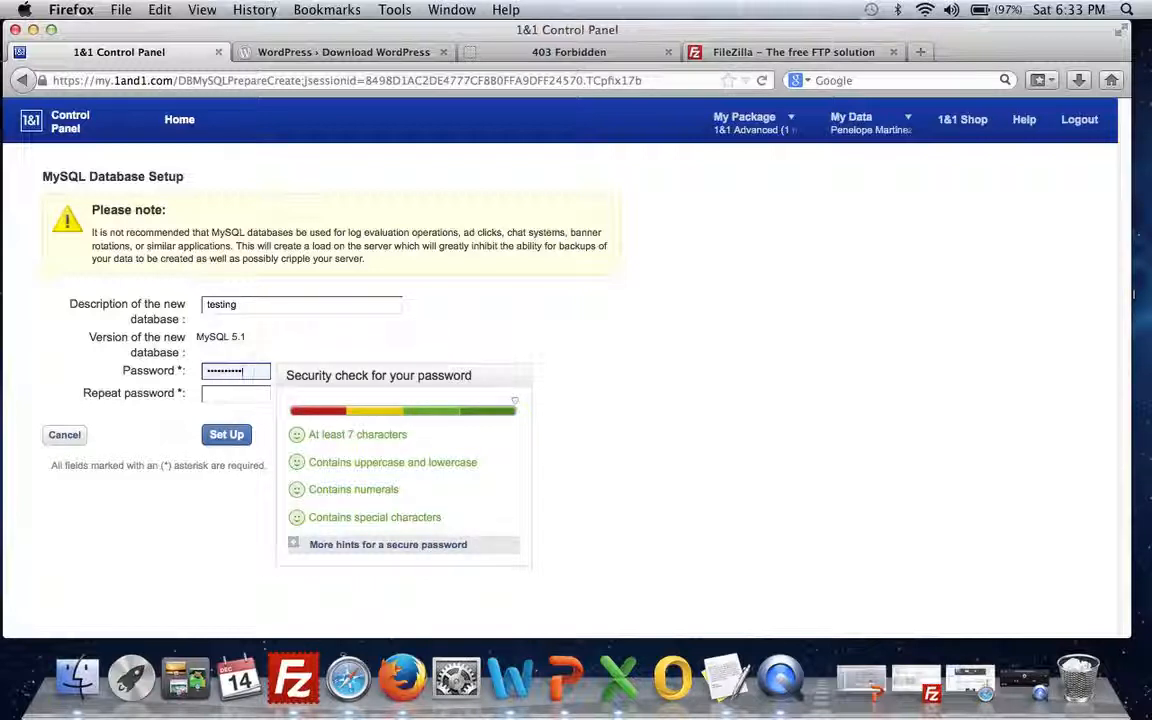
Step: Cancel the new database, open Pinkenergy.org's database settings, and launch a blank TextEdit document
{"action": "left_click", "coordinate": [74, 439]}
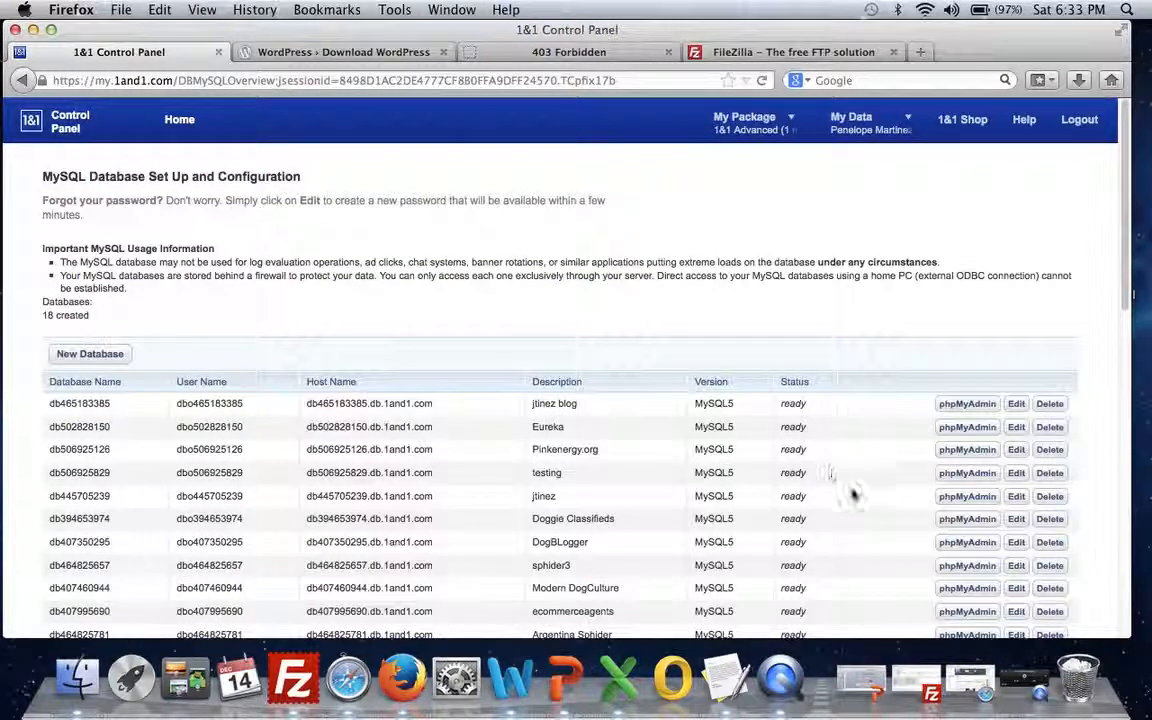
{"action": "left_click", "coordinate": [1017, 451]}
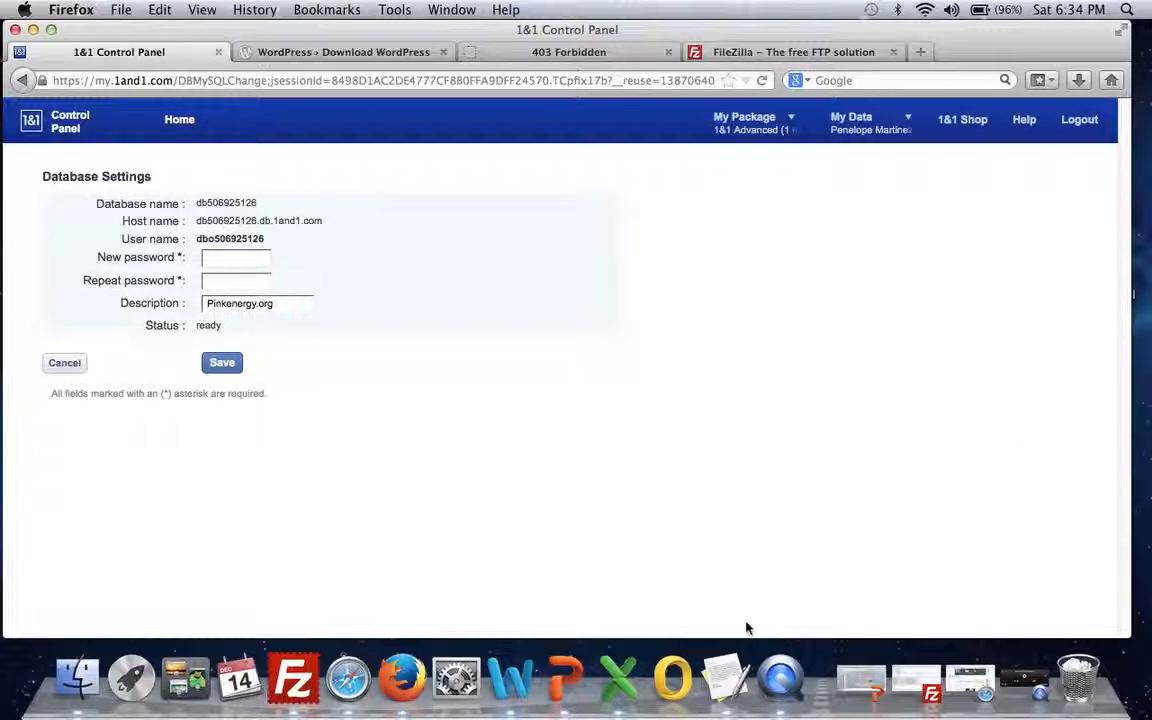
{"action": "left_click", "coordinate": [727, 678]}
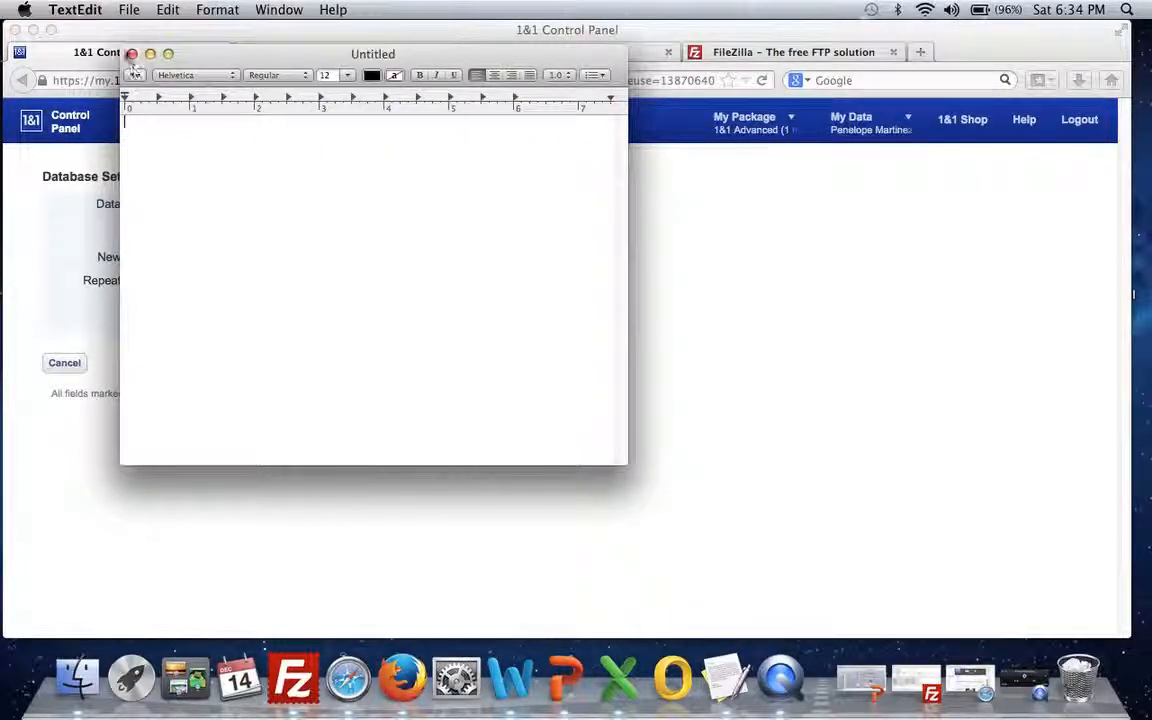
Step: Open wp-config-sample.php from the Downloads wordpress 2 folder in TextEdit
{"action": "left_click", "coordinate": [127, 9]}
{"action": "left_click", "coordinate": [145, 49]}
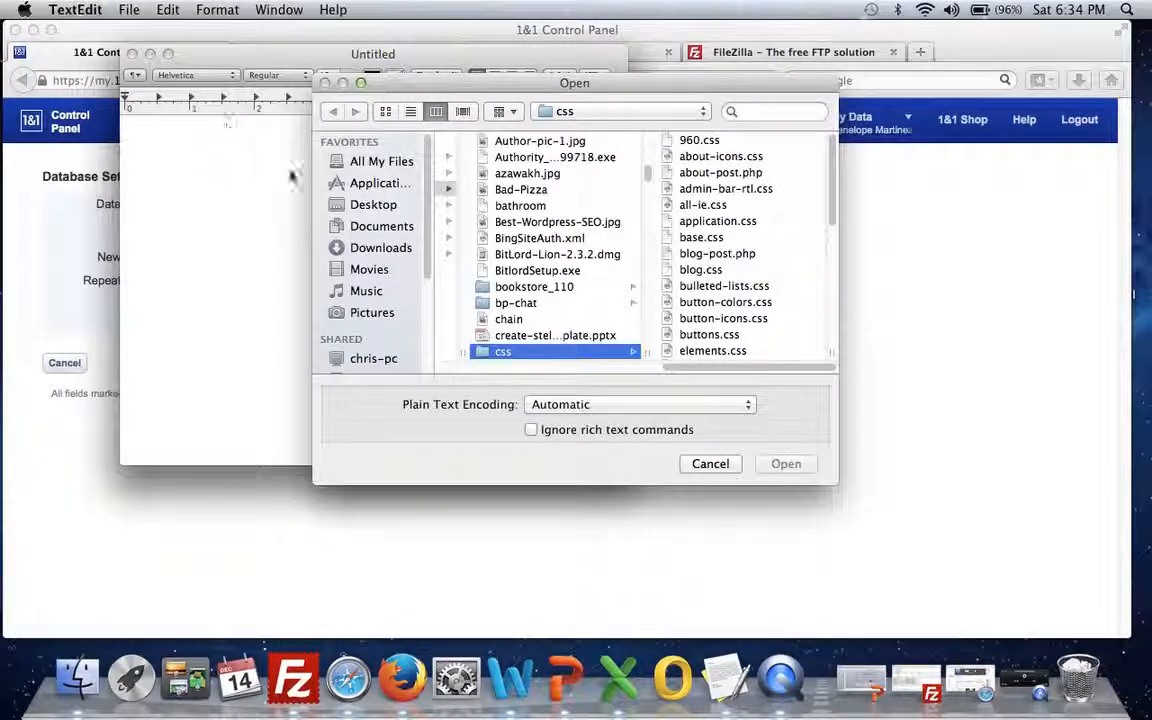
{"action": "left_click", "coordinate": [362, 247]}
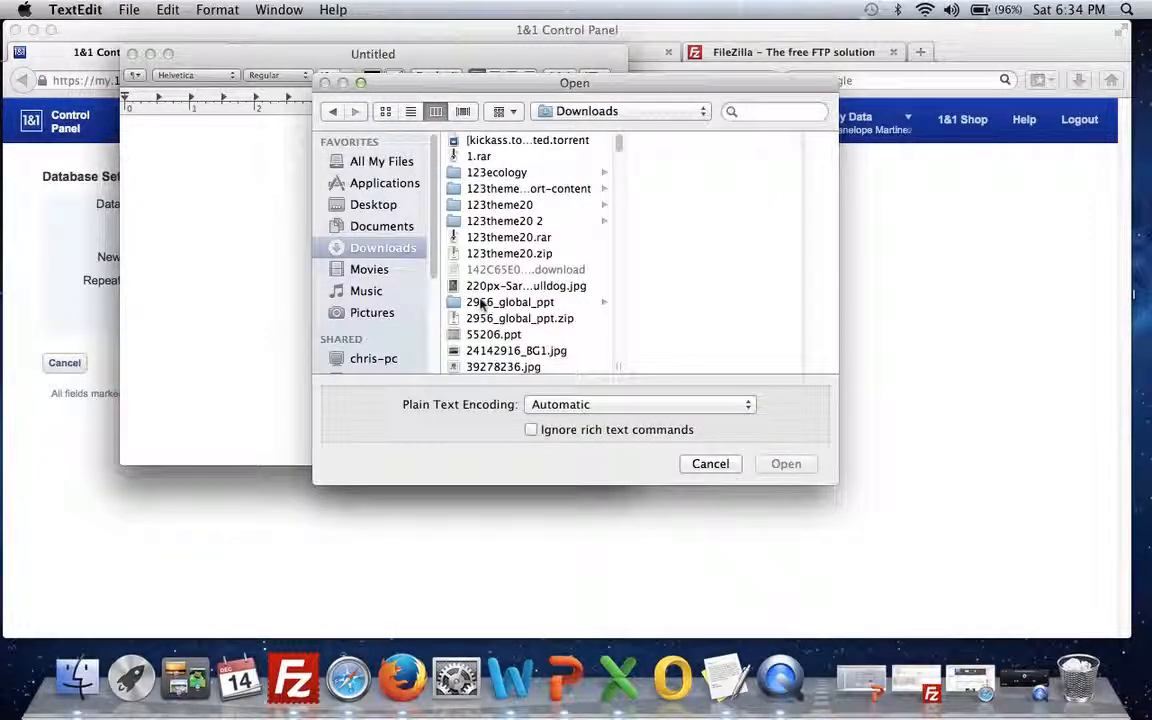
{"action": "scroll", "coordinate": [482, 304], "scroll_direction": "down", "scroll_amount": 10}
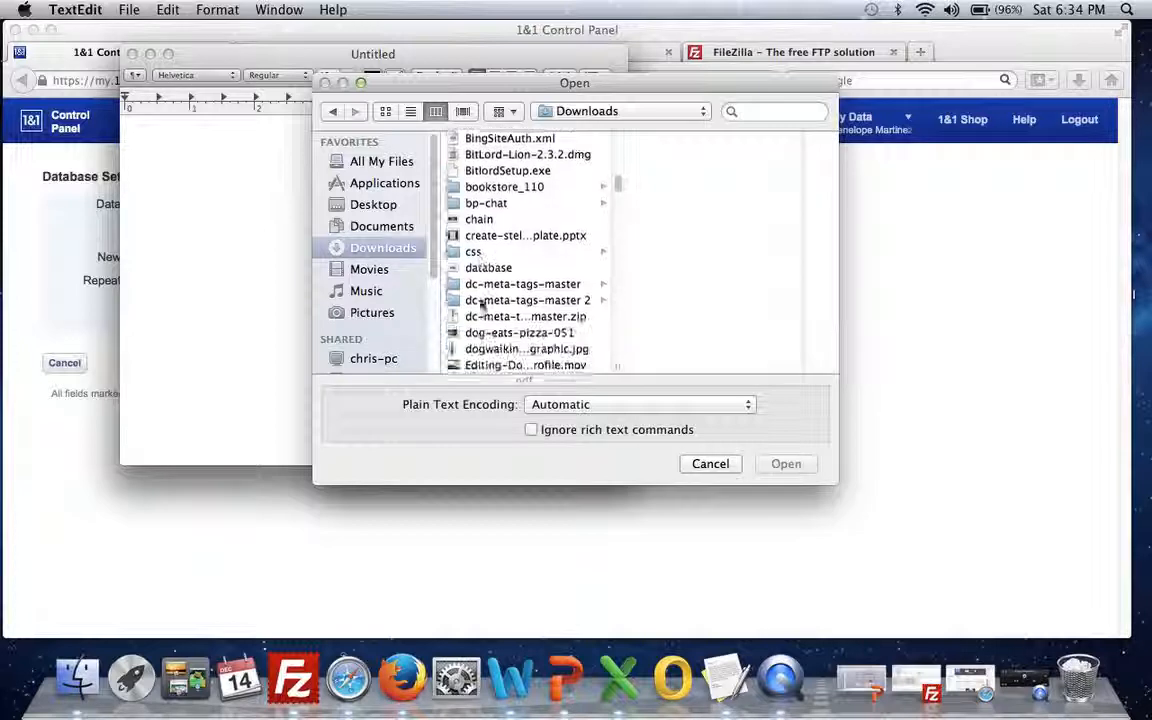
{"action": "scroll", "coordinate": [482, 305], "scroll_direction": "down", "scroll_amount": 15}
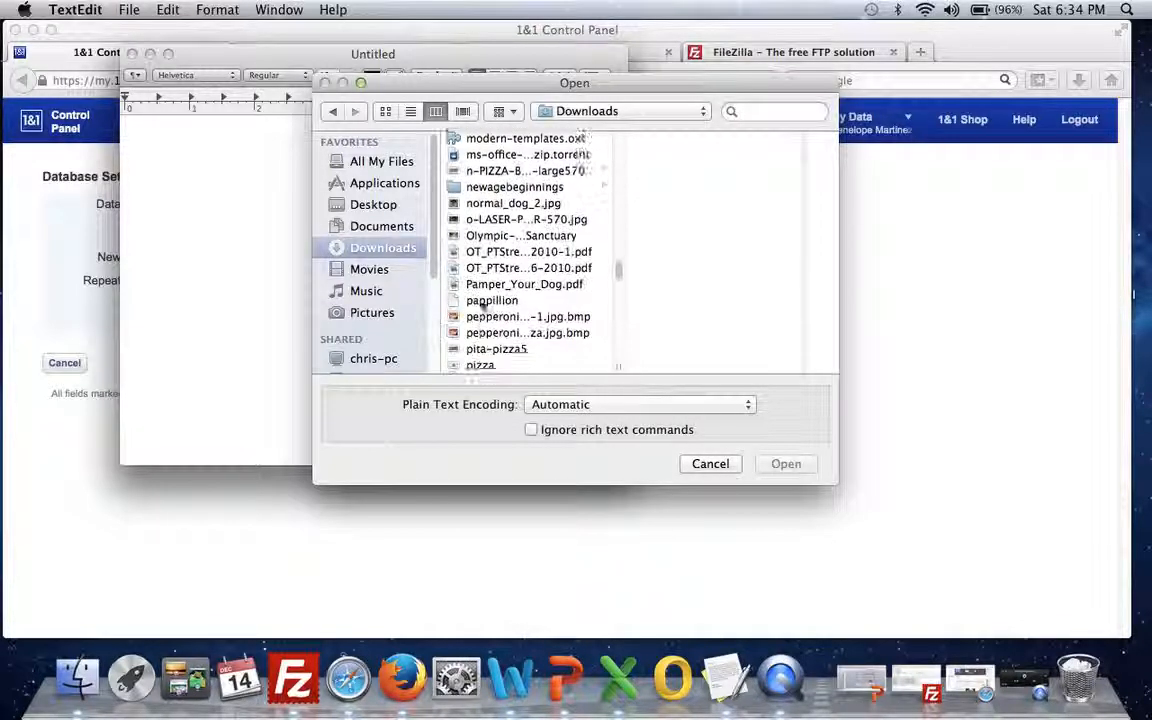
{"action": "scroll", "coordinate": [482, 305], "scroll_direction": "down", "scroll_amount": 20}
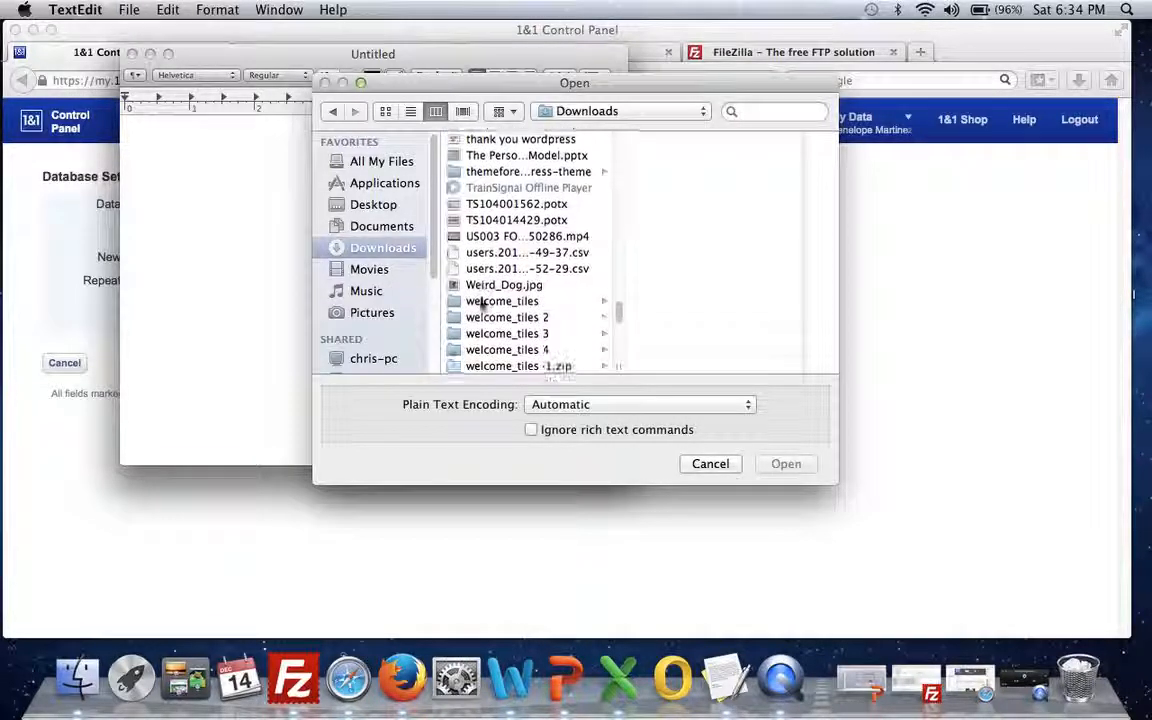
{"action": "scroll", "coordinate": [482, 304], "scroll_direction": "down", "scroll_amount": 5}
{"action": "left_click", "coordinate": [482, 303]}
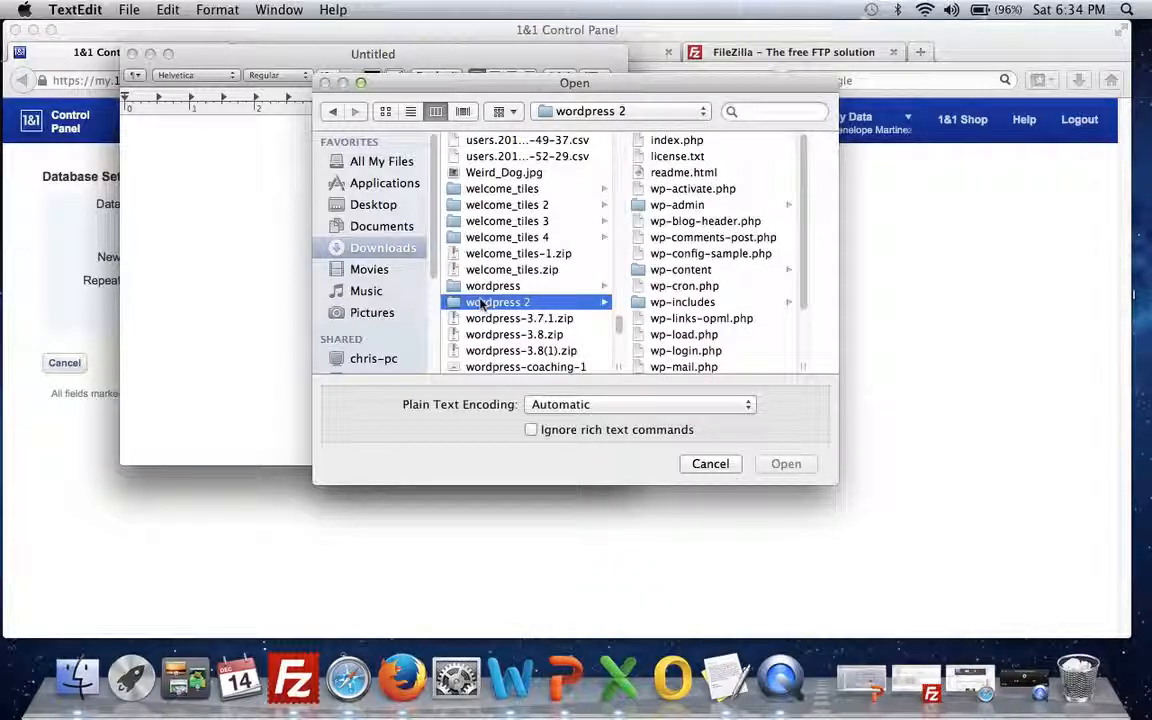
{"action": "left_click", "coordinate": [714, 270]}
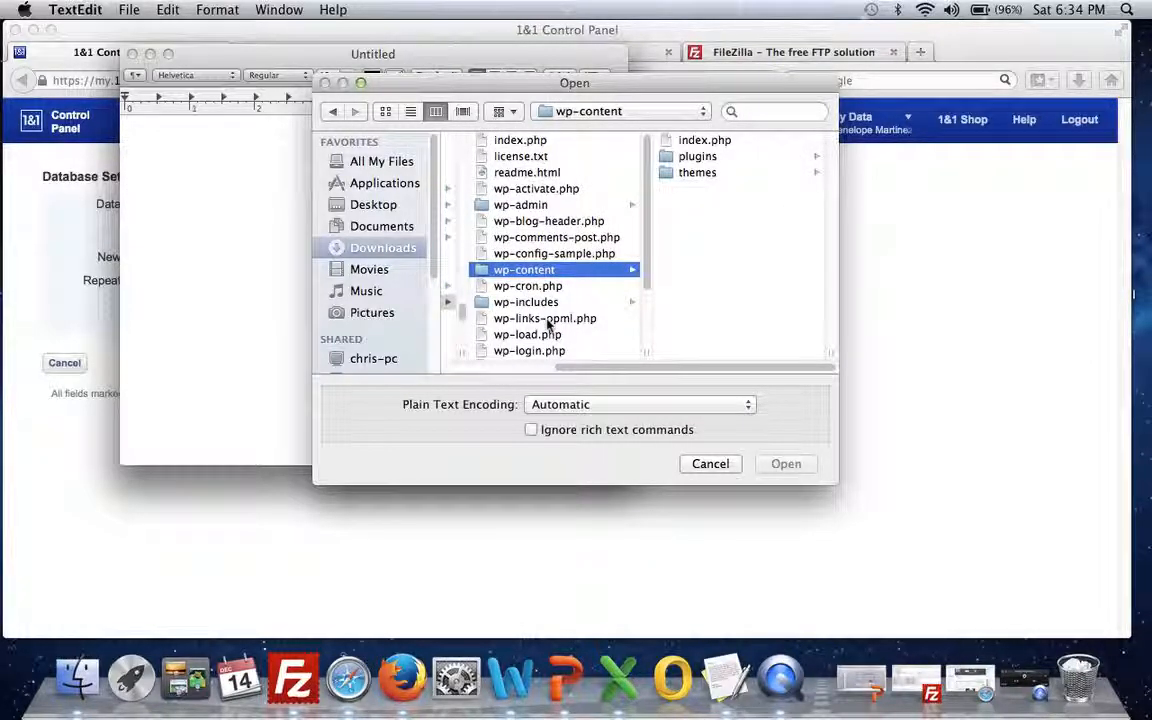
{"action": "left_click", "coordinate": [573, 254]}
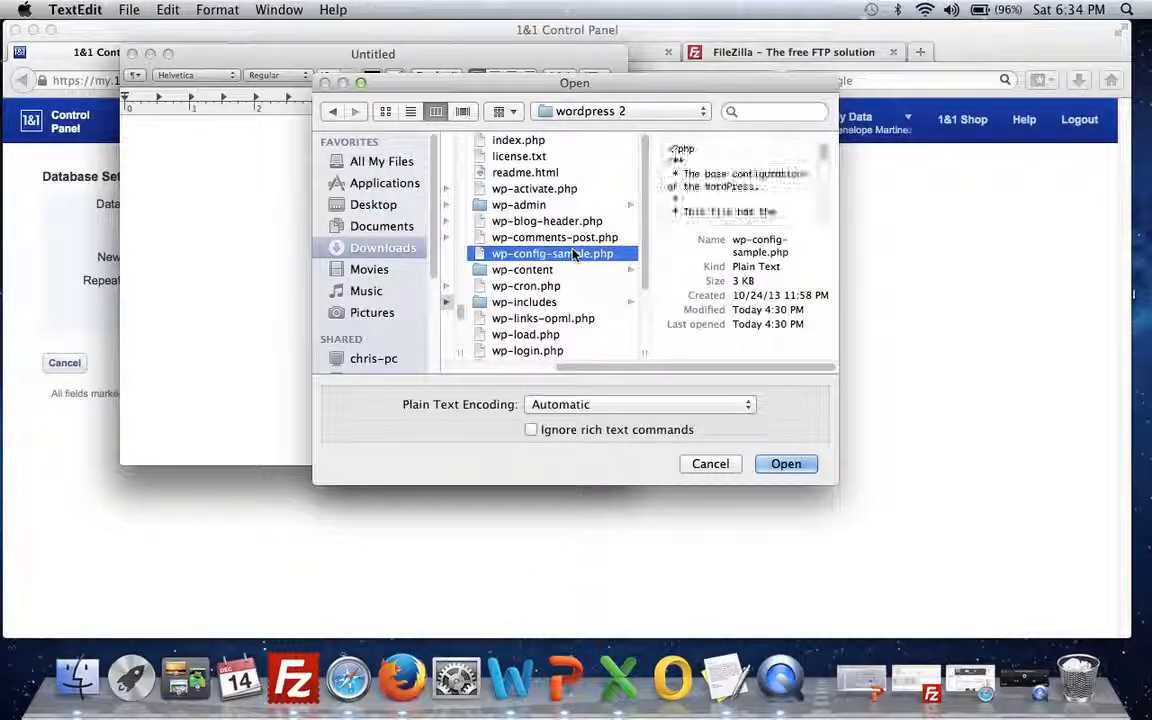
{"action": "left_click", "coordinate": [786, 464]}
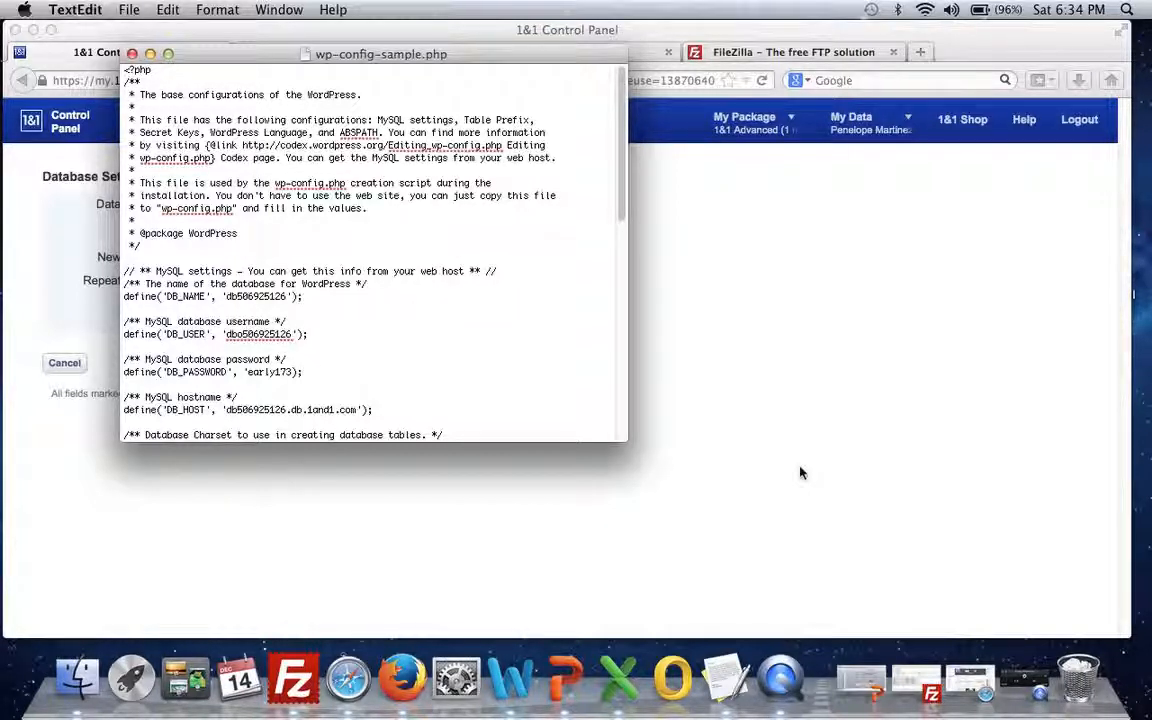
Step: Enlarge the window, review the DB_NAME, DB_USER, DB_PASSWORD and DB_HOST values, then close the file
{"action": "left_click", "coordinate": [398, 54]}
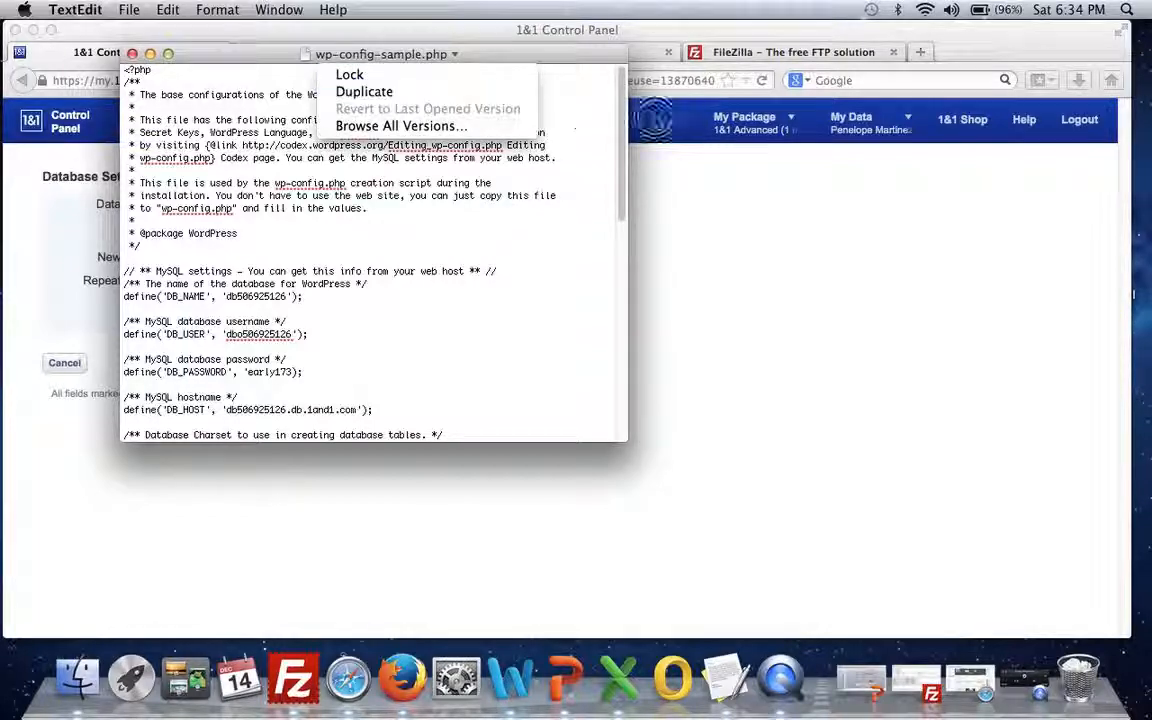
{"action": "left_click", "coordinate": [655, 118]}
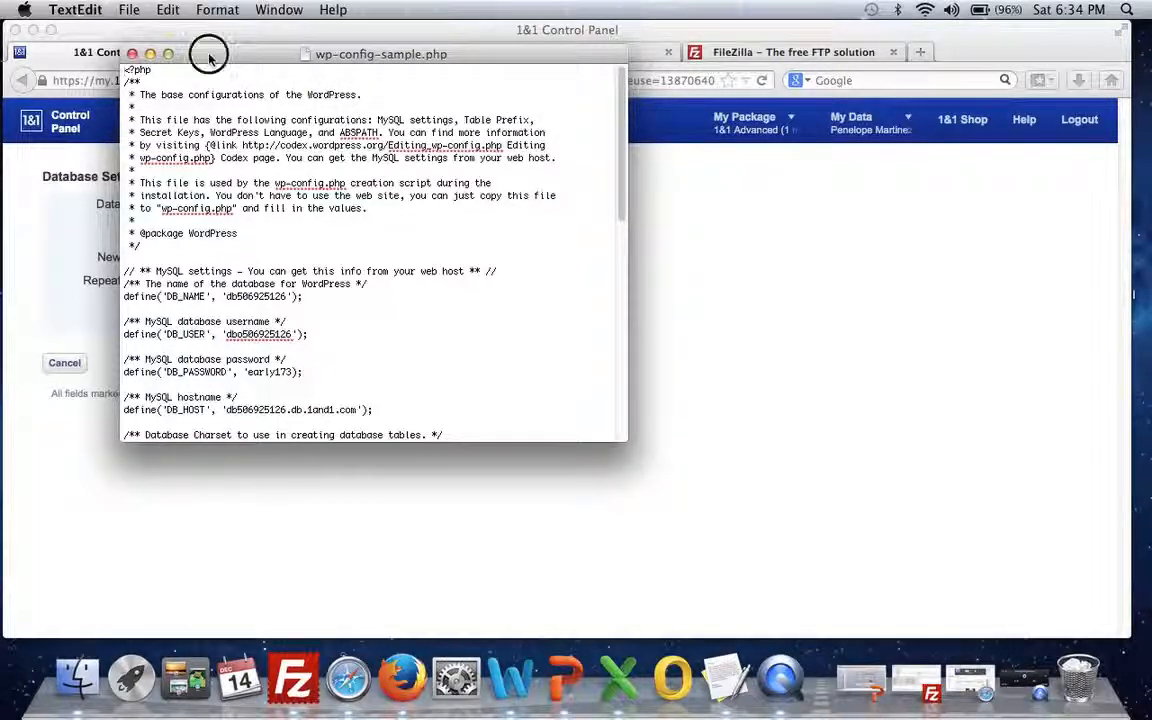
{"action": "left_click_drag", "start_coordinate": [209, 58], "coordinate": [420, 80]}
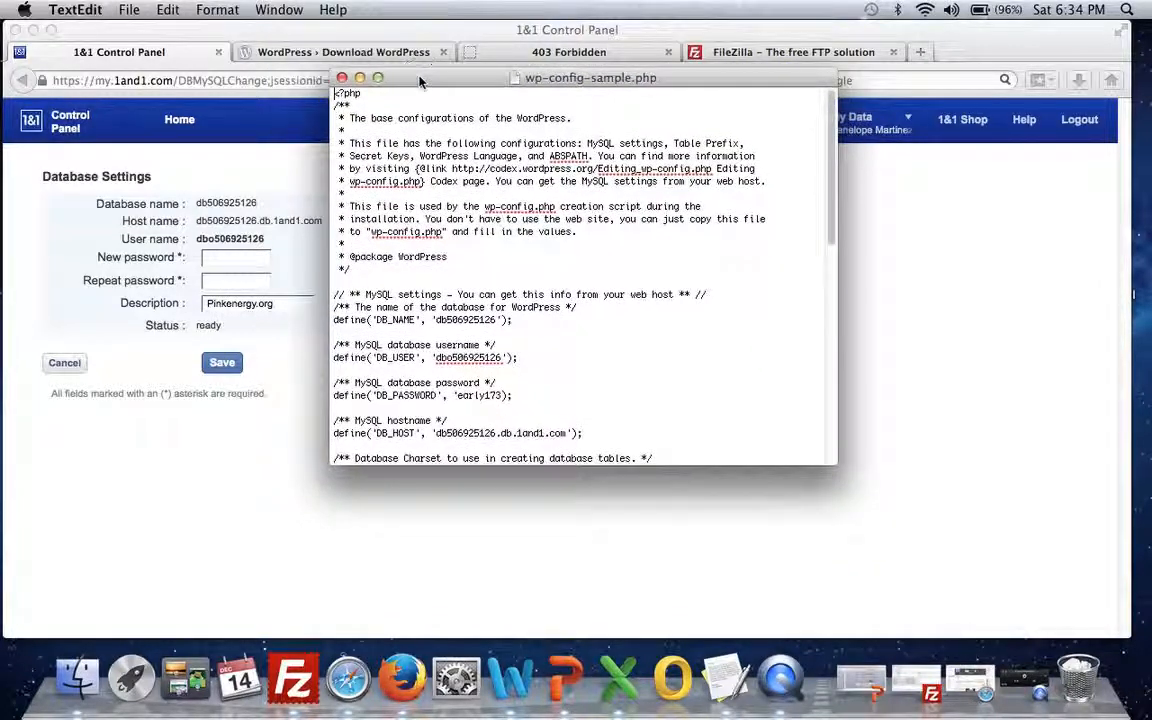
{"action": "left_click_drag", "start_coordinate": [521, 466], "coordinate": [514, 610]}
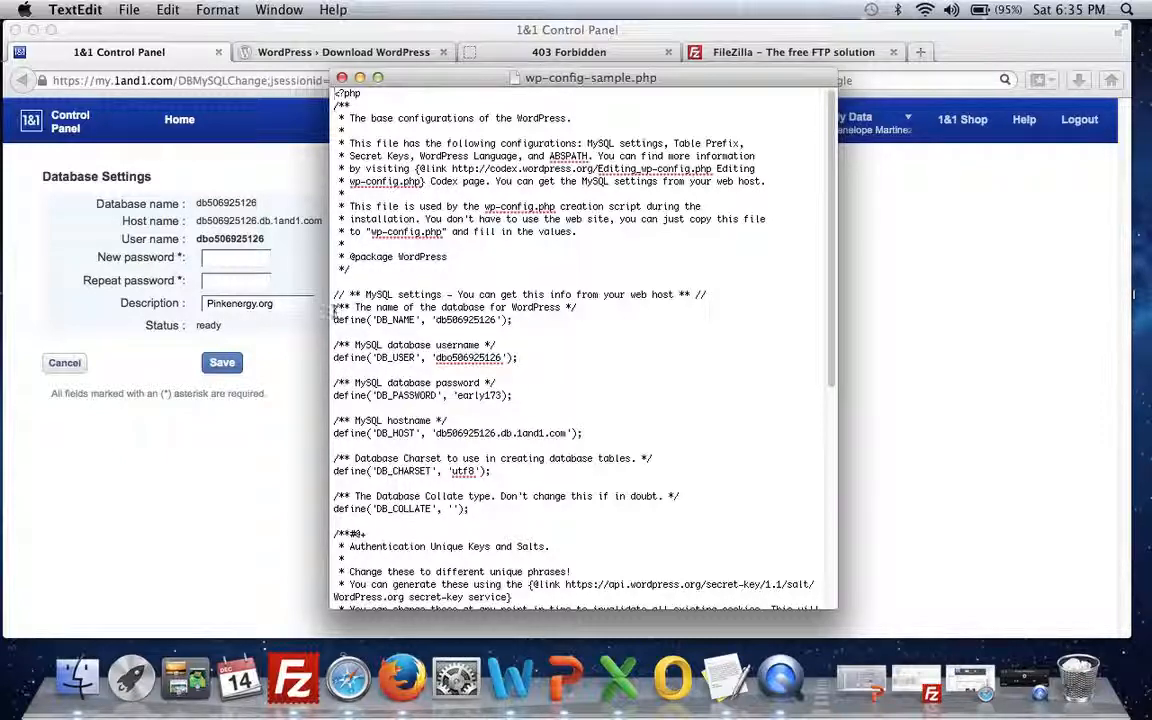
{"action": "left_click_drag", "start_coordinate": [336, 310], "coordinate": [590, 433]}
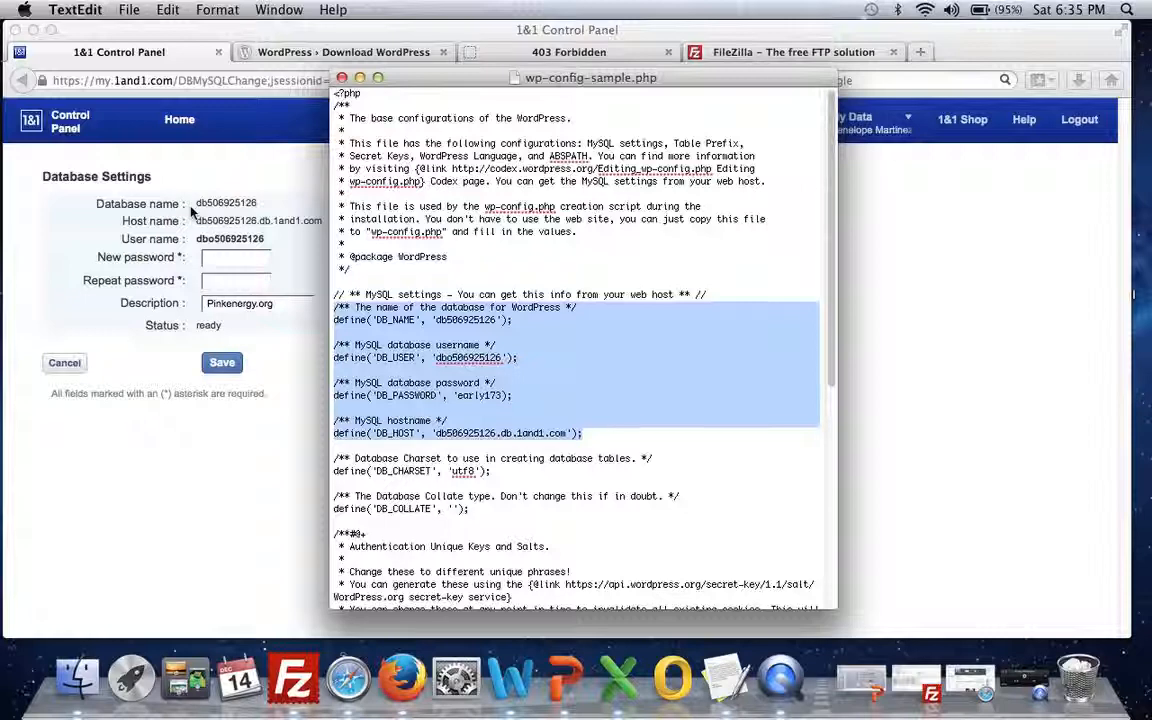
{"action": "left_click", "coordinate": [457, 395]}
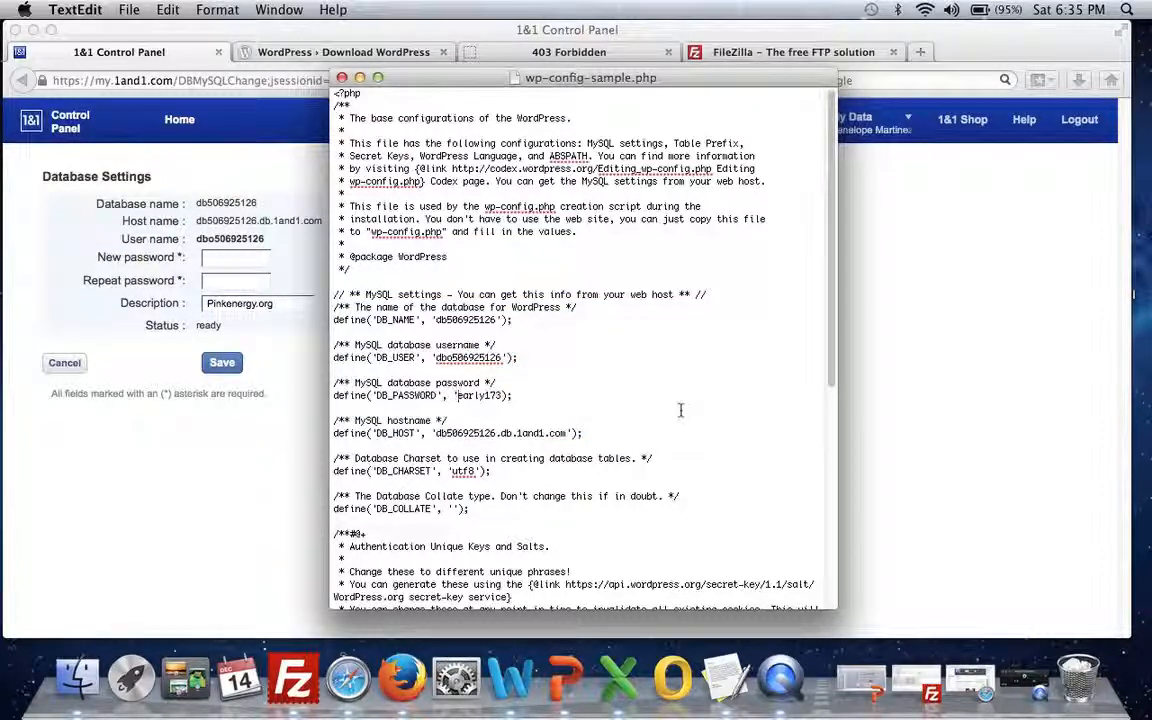
{"action": "key", "text": "Down"}
{"action": "double_click", "coordinate": [445, 358]}
{"action": "double_click", "coordinate": [465, 320]}
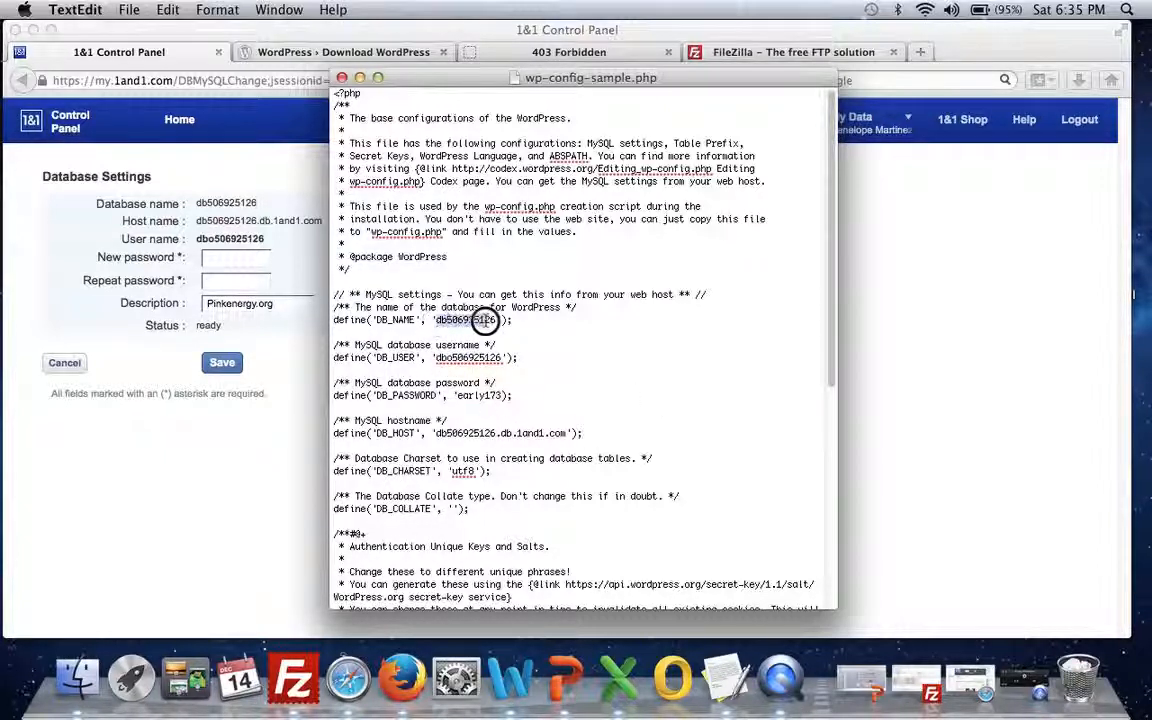
{"action": "left_click", "coordinate": [467, 433]}
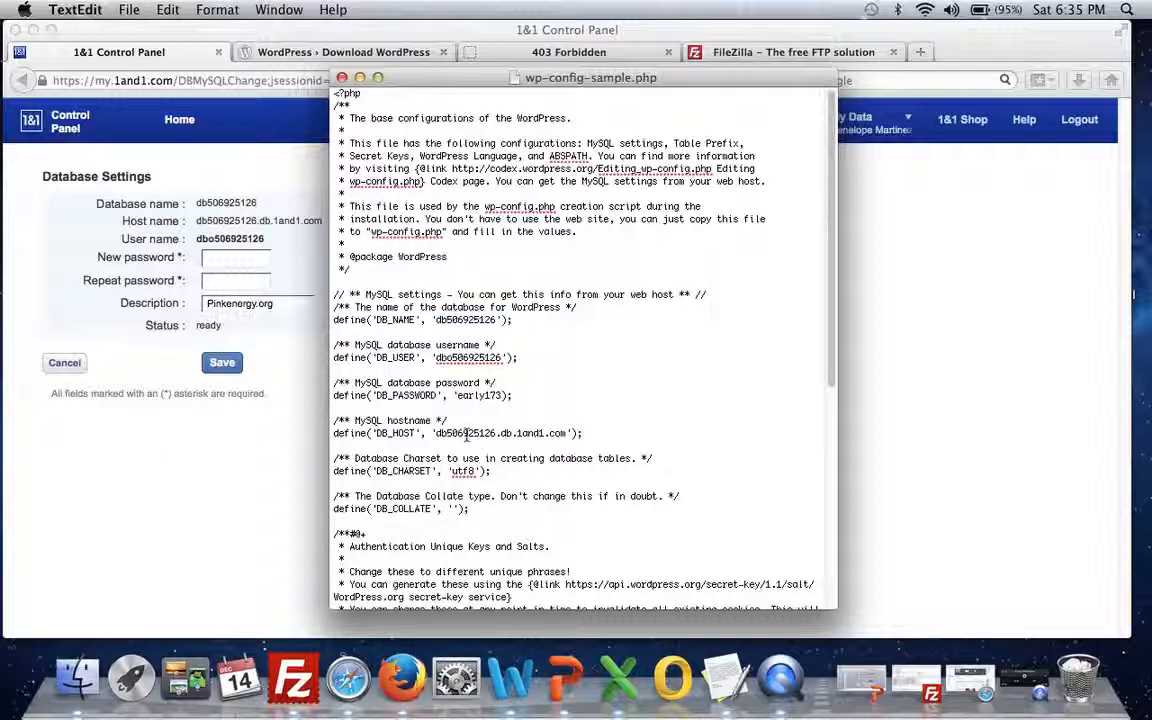
{"action": "left_click", "coordinate": [341, 77]}
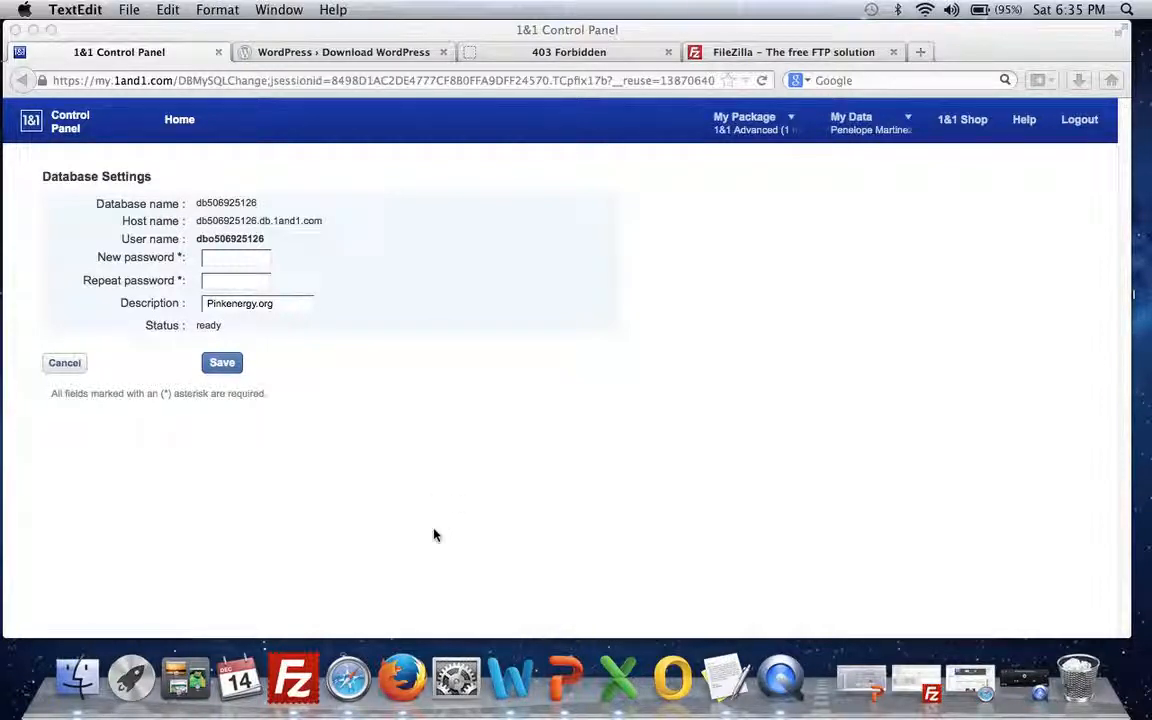
Step: Switch to FileZilla and select wp-config-sample.php in the local wordpress 2 folder
{"action": "left_click", "coordinate": [293, 705]}
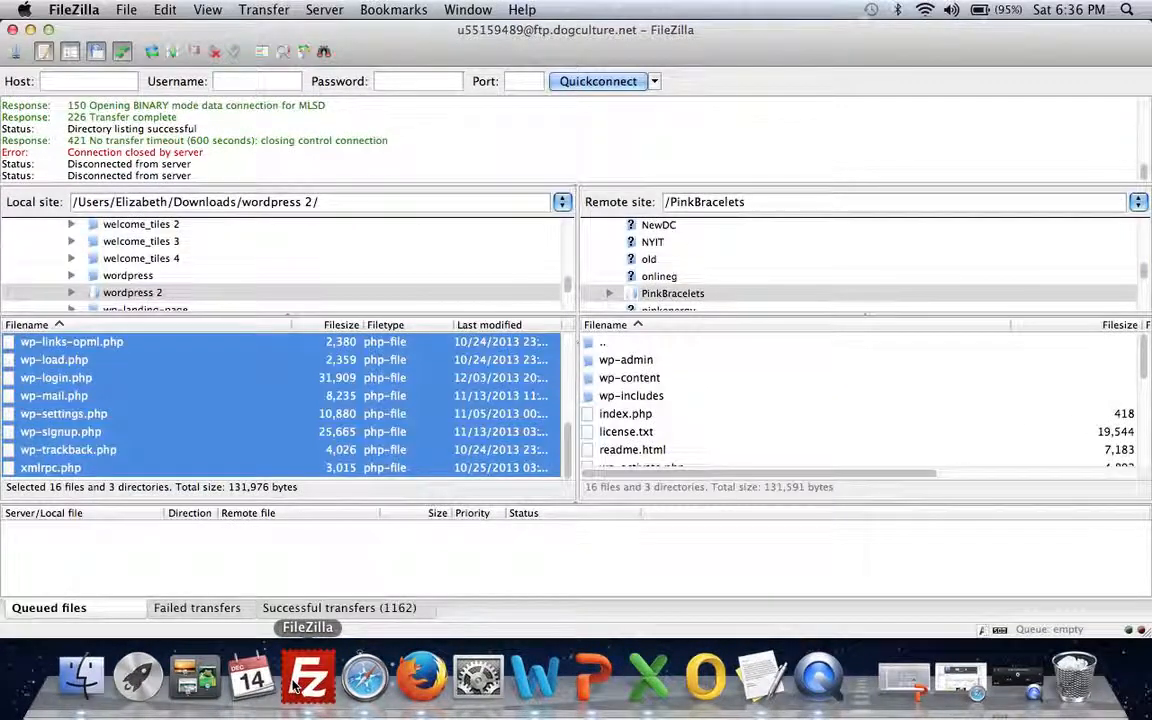
{"action": "left_click", "coordinate": [300, 450]}
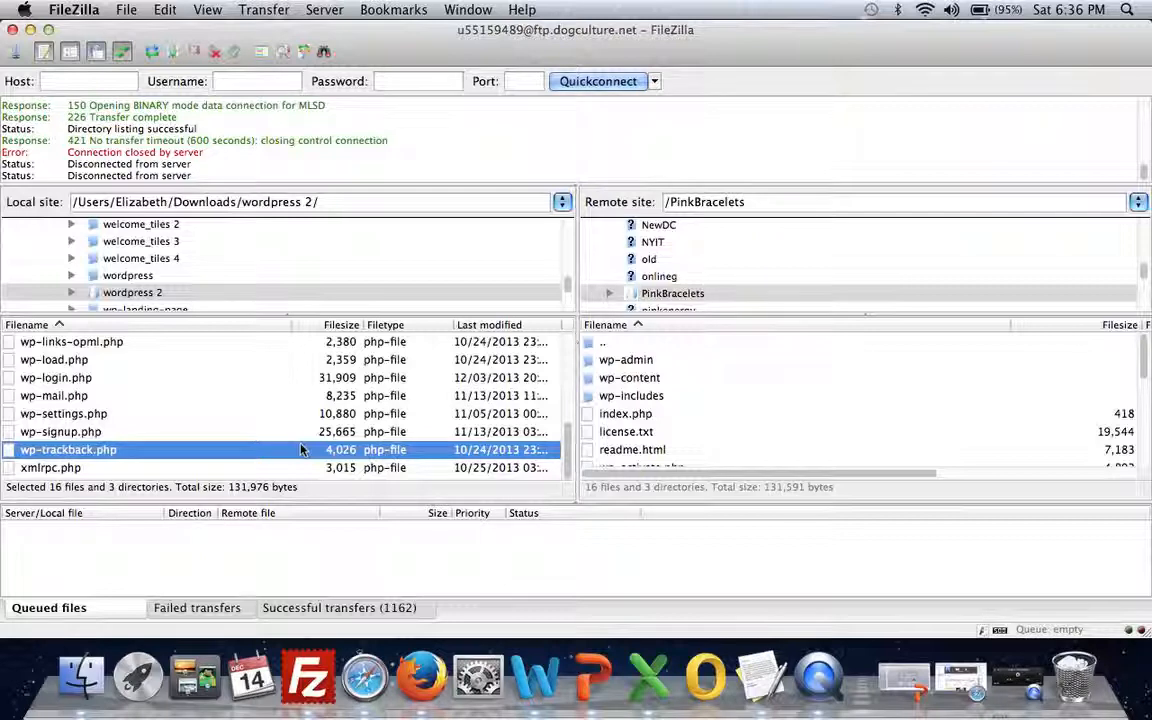
{"action": "left_click", "coordinate": [640, 397]}
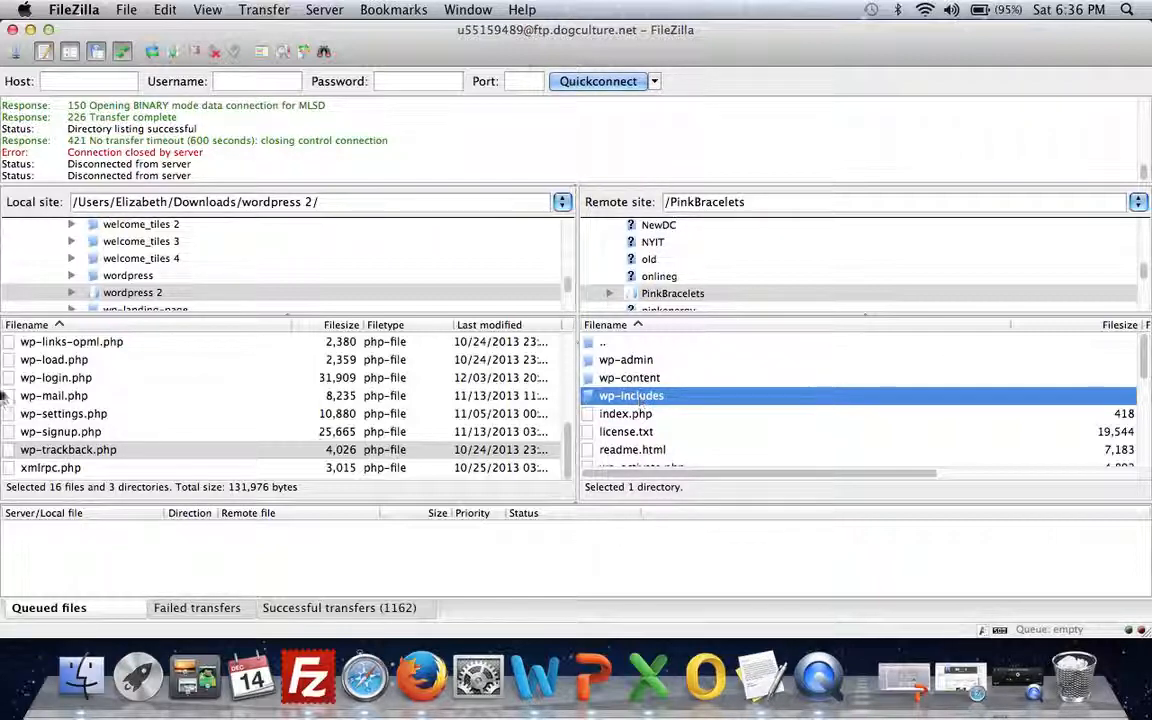
{"action": "left_click", "coordinate": [30, 378]}
{"action": "scroll", "coordinate": [60, 392], "scroll_direction": "up", "scroll_amount": 5}
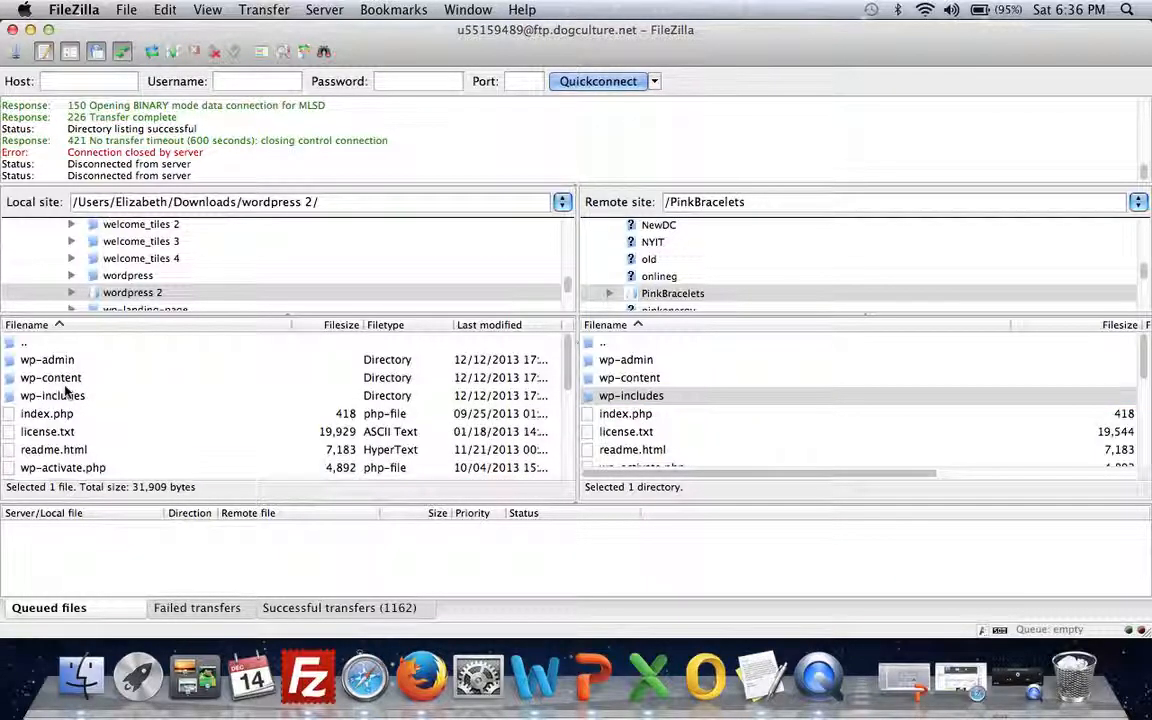
{"action": "scroll", "coordinate": [65, 392], "scroll_direction": "down", "scroll_amount": 5}
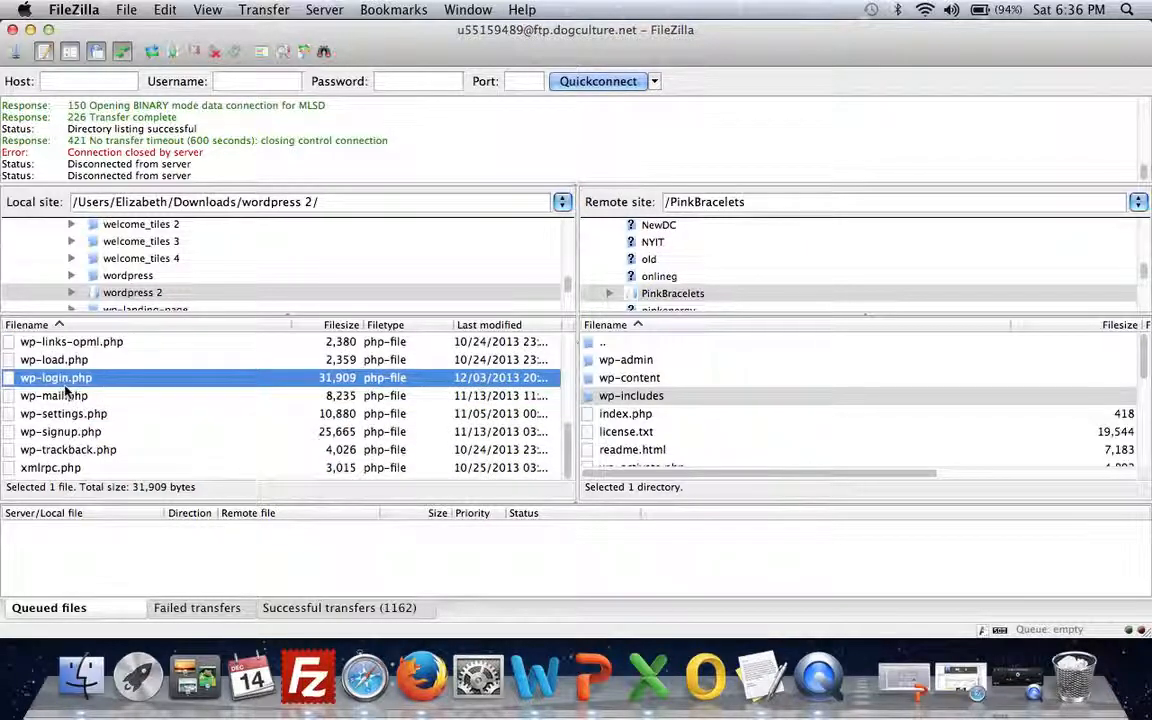
{"action": "scroll", "coordinate": [609, 386], "scroll_direction": "down", "scroll_amount": 5}
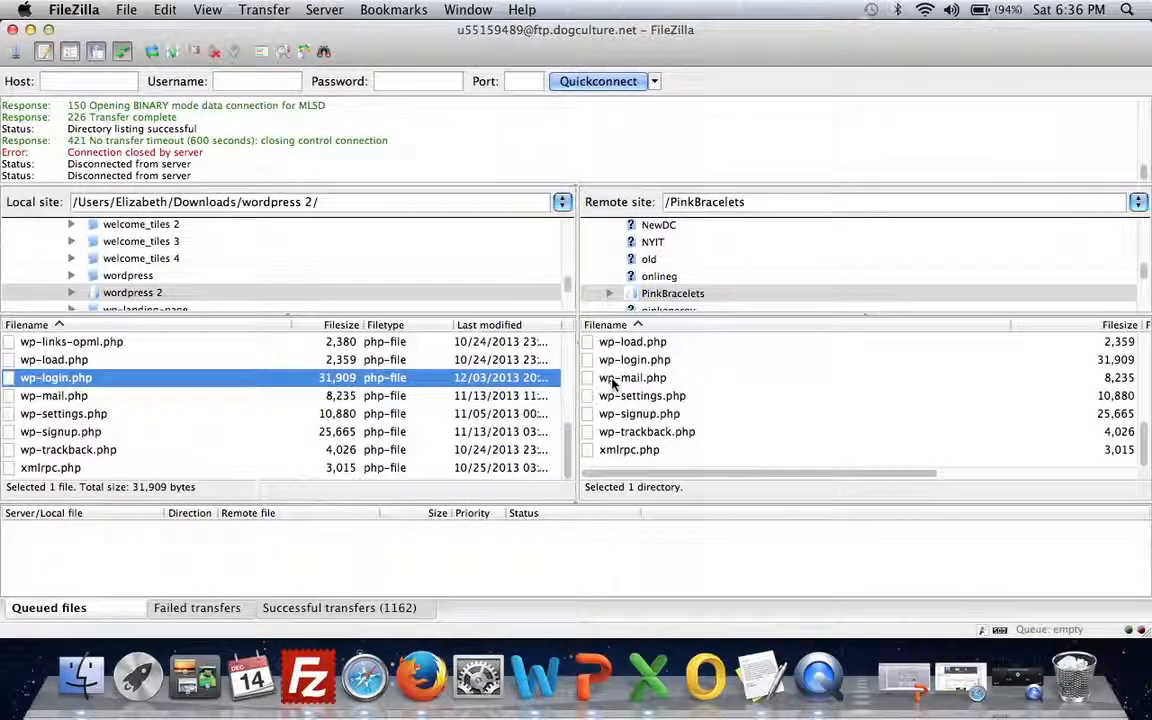
{"action": "scroll", "coordinate": [612, 385], "scroll_direction": "up", "scroll_amount": 5}
{"action": "left_click", "coordinate": [363, 395]}
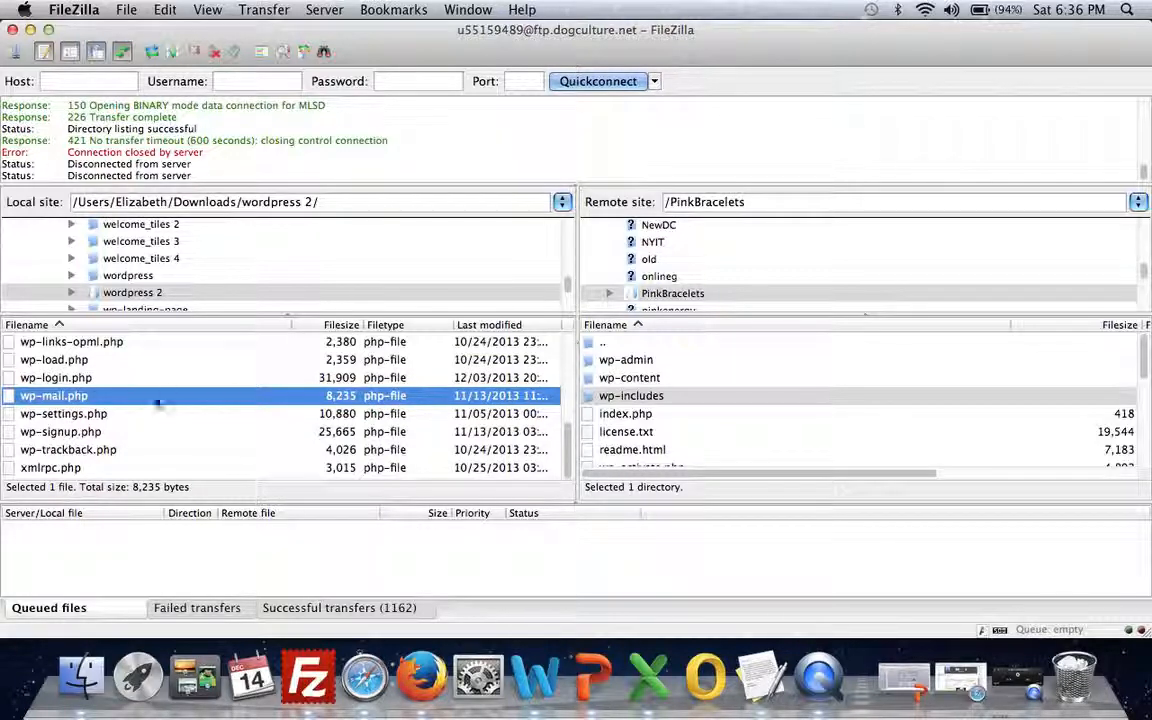
{"action": "scroll", "coordinate": [141, 404], "scroll_direction": "up", "scroll_amount": 10}
{"action": "scroll", "coordinate": [141, 404], "scroll_direction": "down", "scroll_amount": 5}
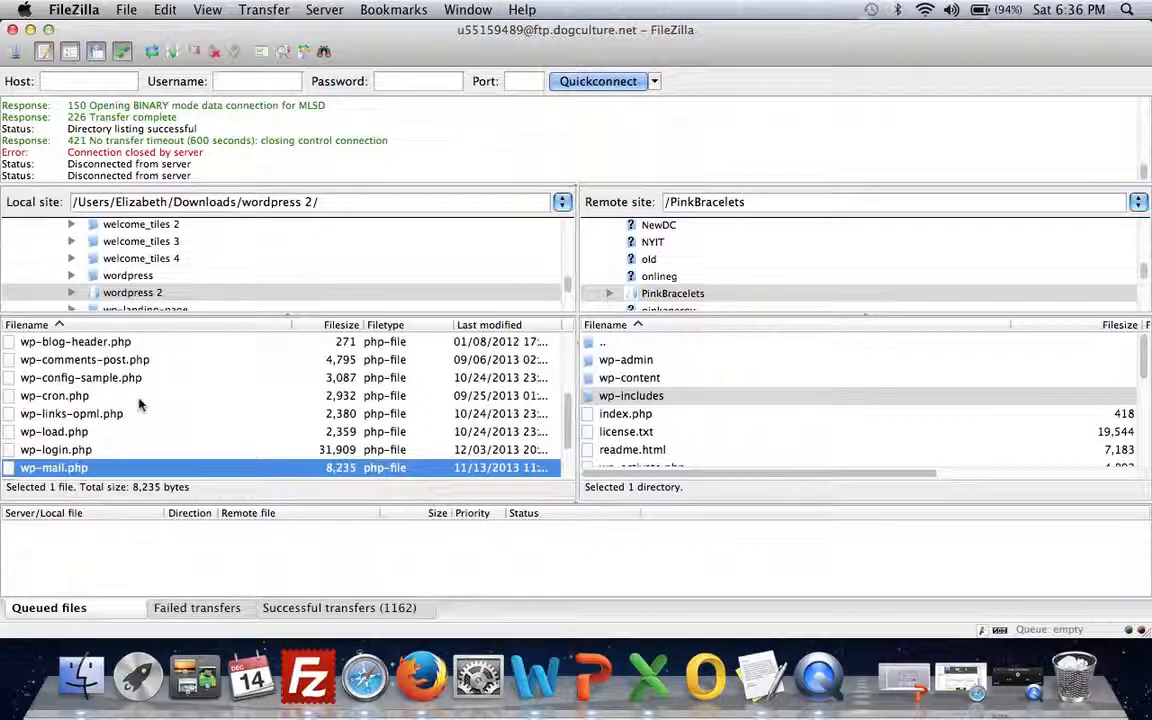
{"action": "left_click", "coordinate": [117, 380]}
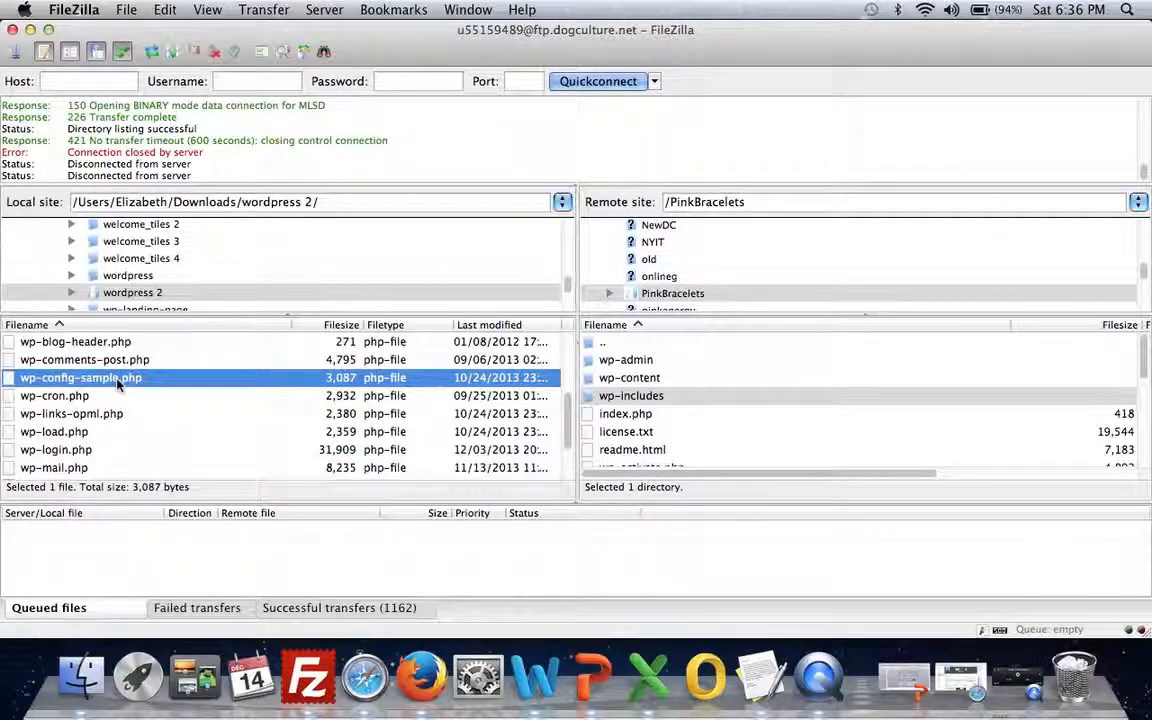
Step: Upload wp-config-sample.php to /PinkBracelets, choosing Overwrite to replace the server copy
{"action": "right_click", "coordinate": [117, 384]}
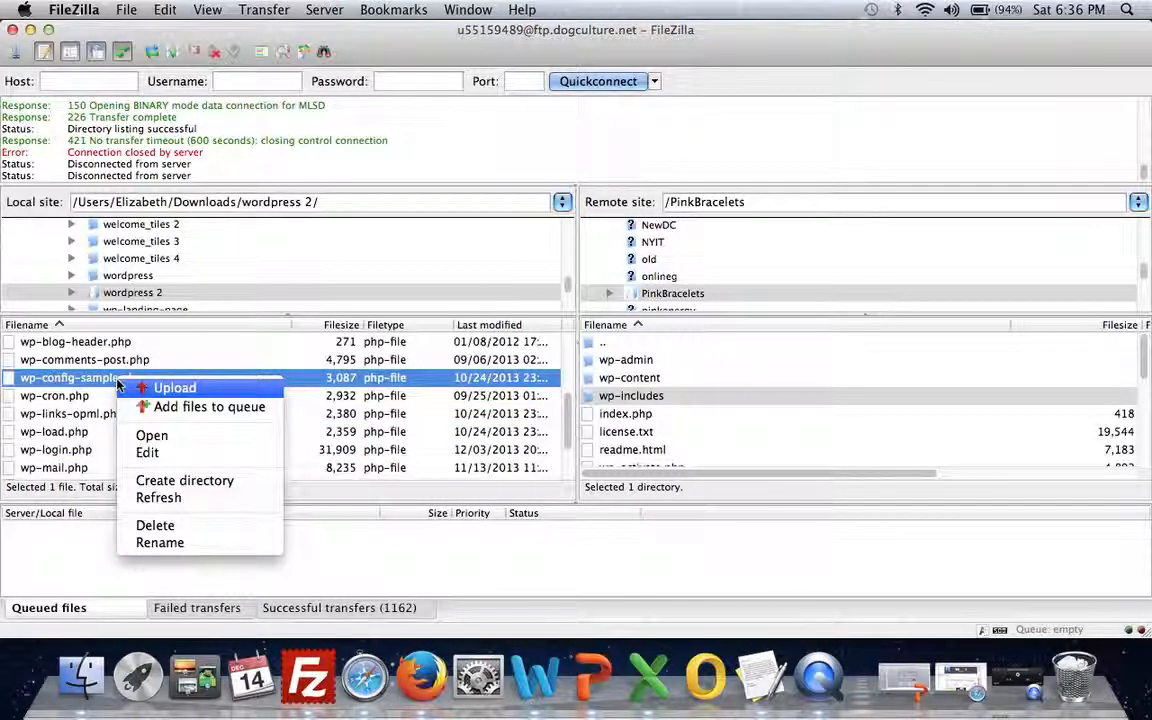
{"action": "left_click", "coordinate": [150, 389]}
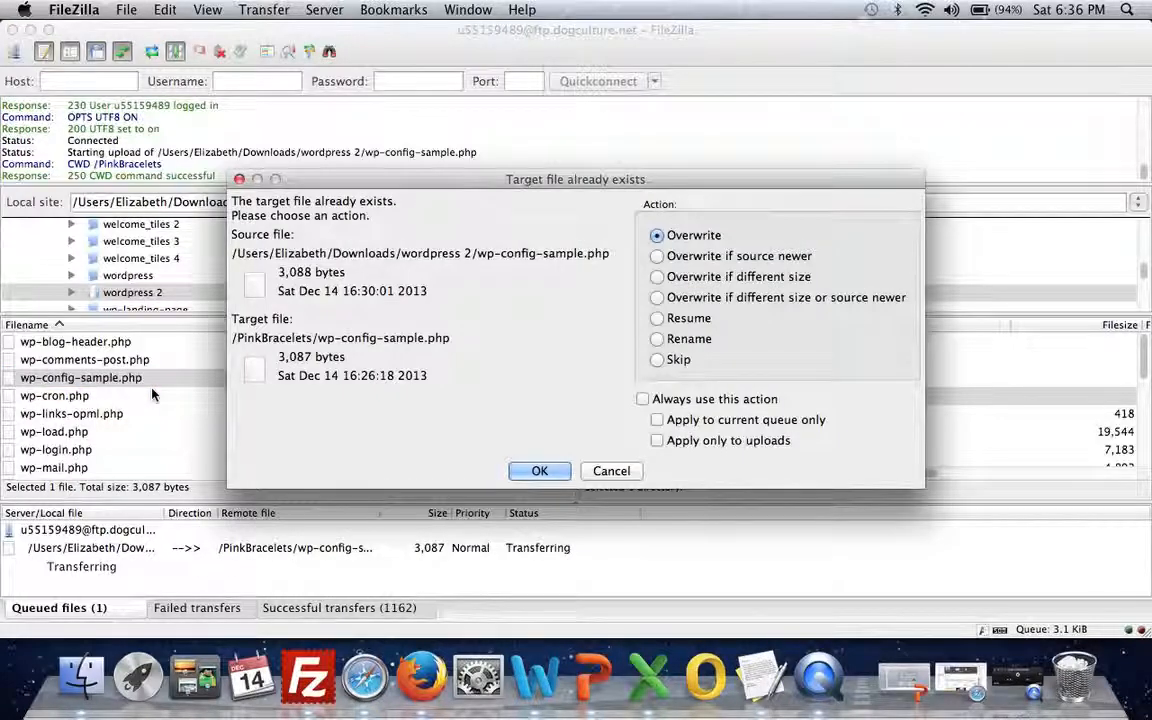
{"action": "left_click", "coordinate": [545, 472]}
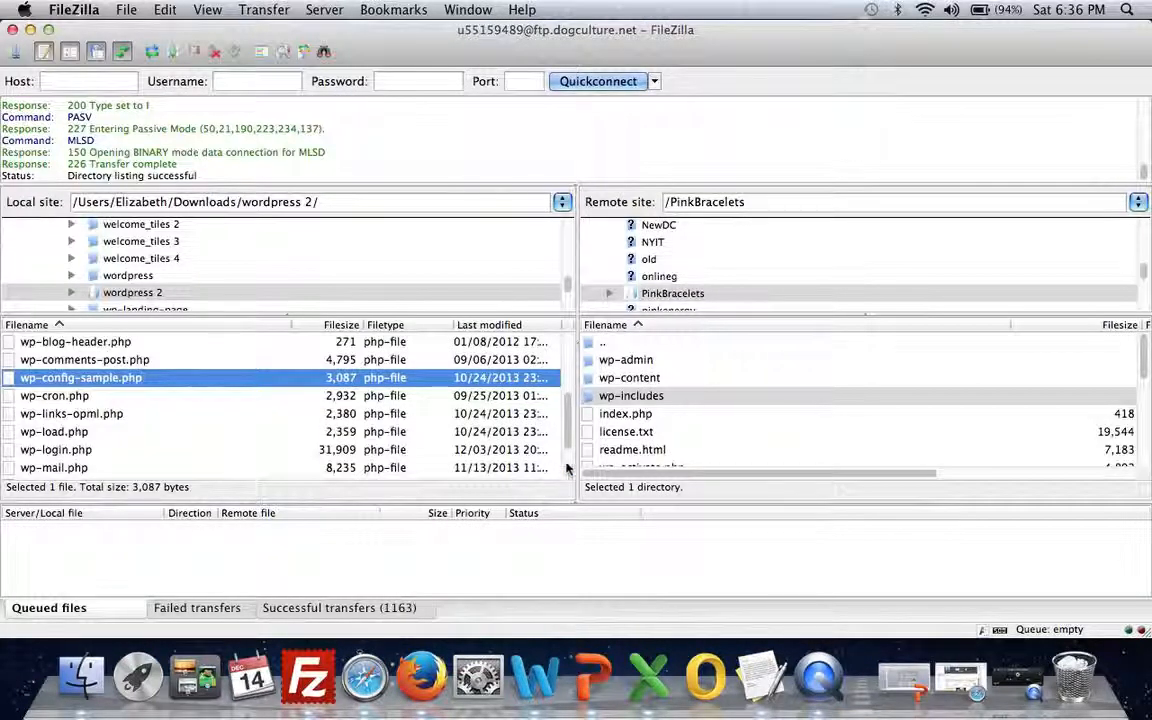
{"action": "left_click", "coordinate": [638, 451]}
Step: Remove '-sample' from the server's wp-config-sample.php so it becomes wp-config.php in /PinkBracelets
{"action": "scroll", "coordinate": [638, 451], "scroll_direction": "down", "scroll_amount": 3}
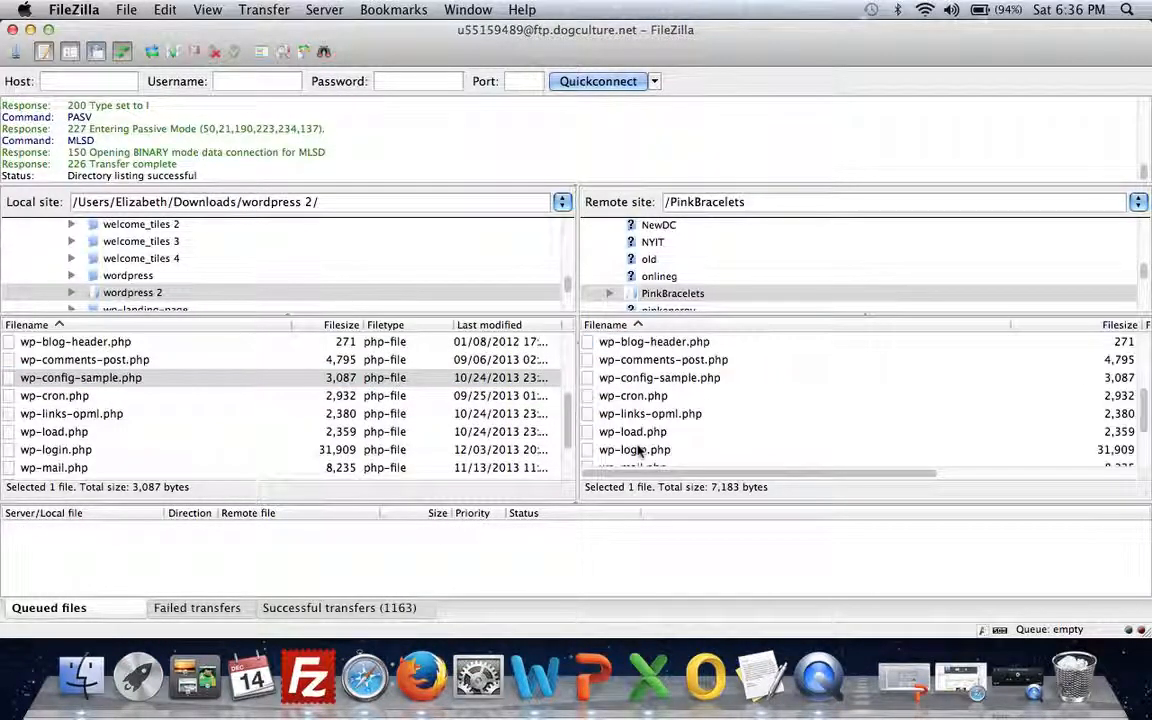
{"action": "left_click", "coordinate": [663, 377]}
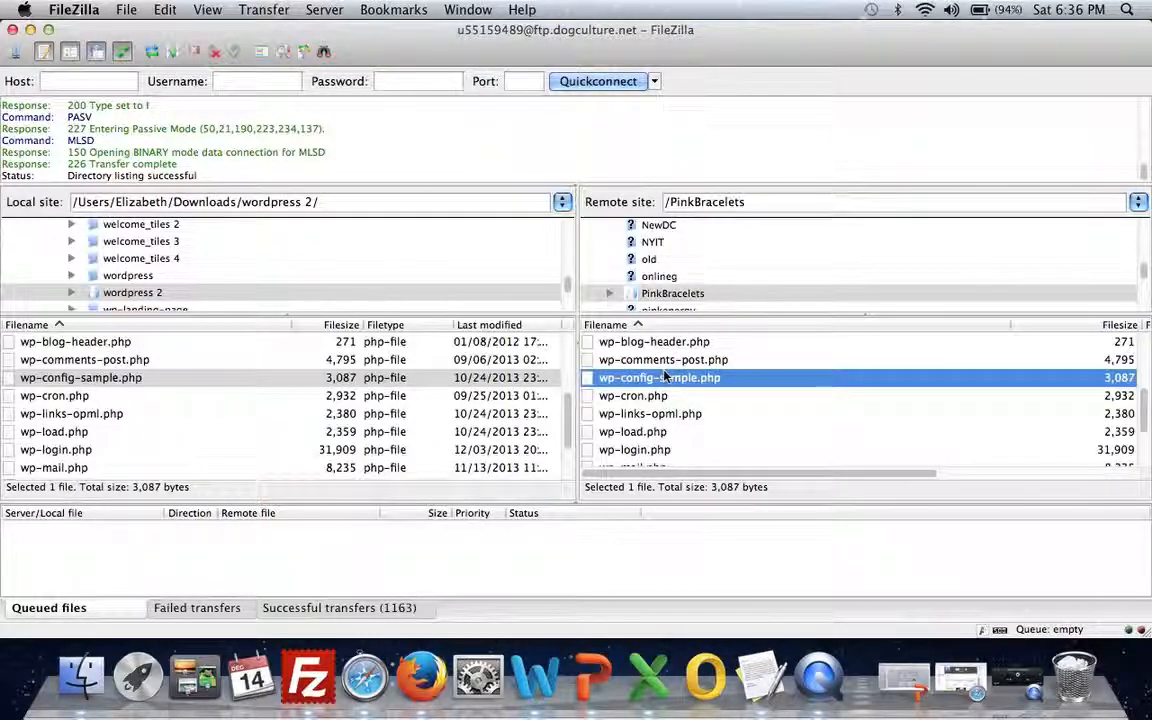
{"action": "right_click", "coordinate": [665, 377]}
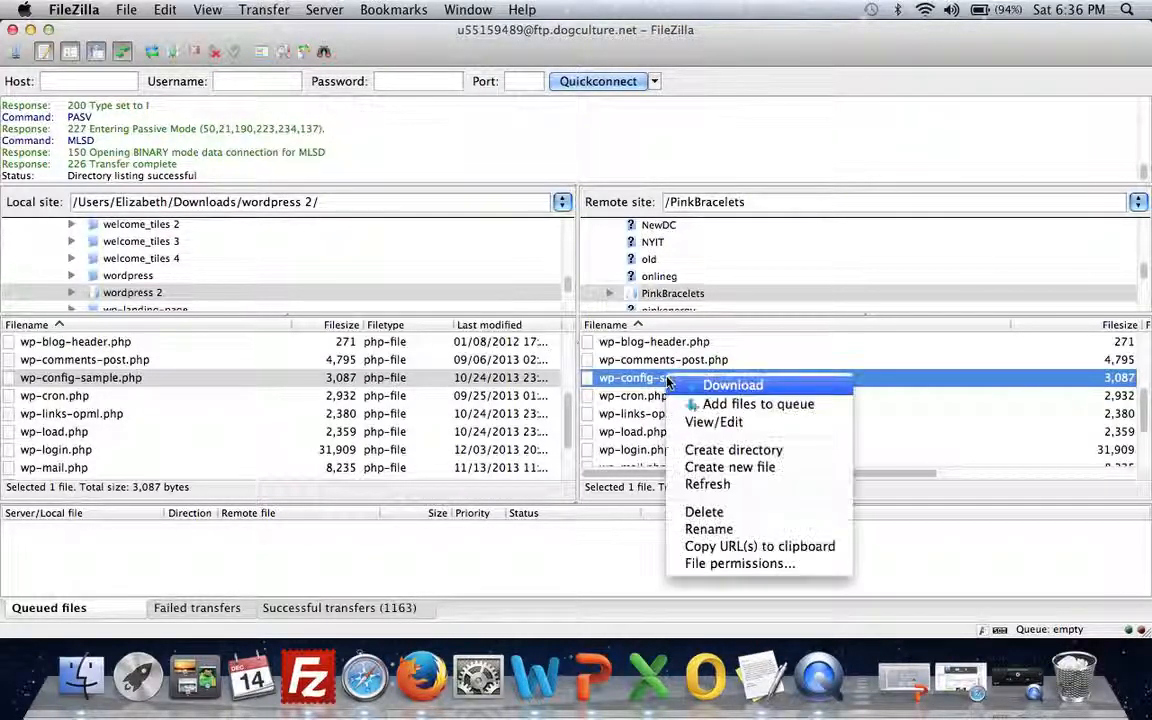
{"action": "left_click", "coordinate": [727, 530]}
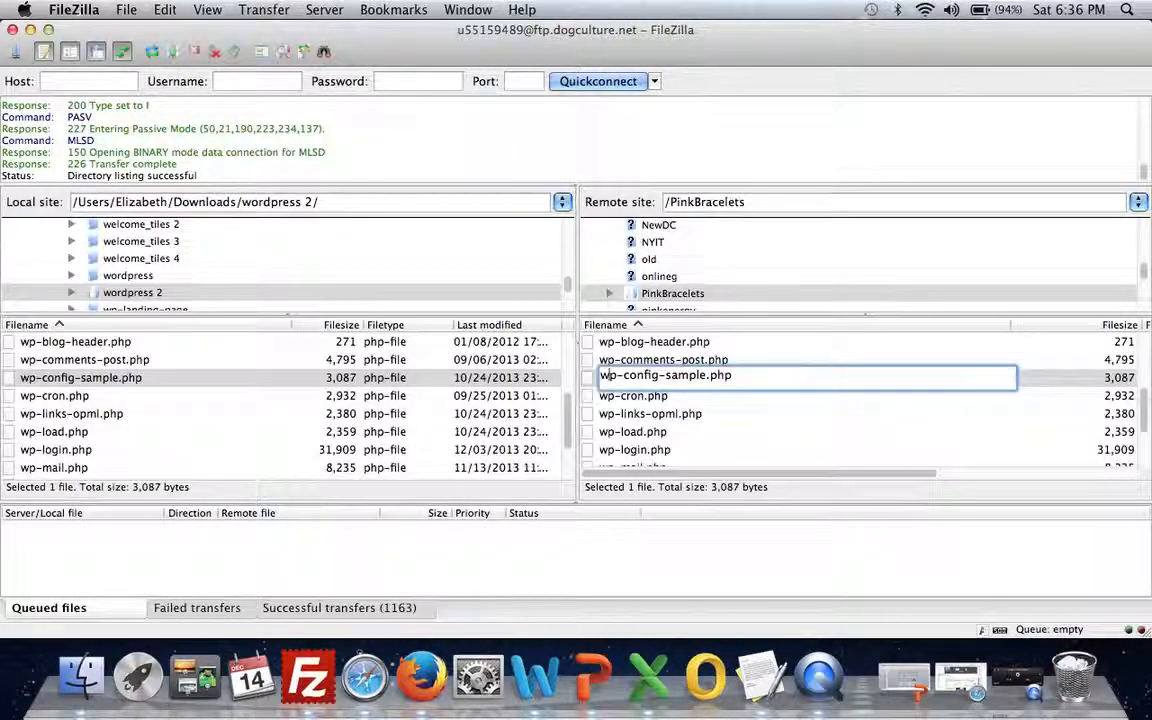
{"action": "key", "text": "BackSpace"}
{"action": "key", "text": "BackSpace"}
{"action": "key", "text": "BackSpace"}
{"action": "key", "text": "BackSpace"}
{"action": "key", "text": "BackSpace"}
{"action": "key", "text": "BackSpace"}
{"action": "key", "text": "BackSpace"}
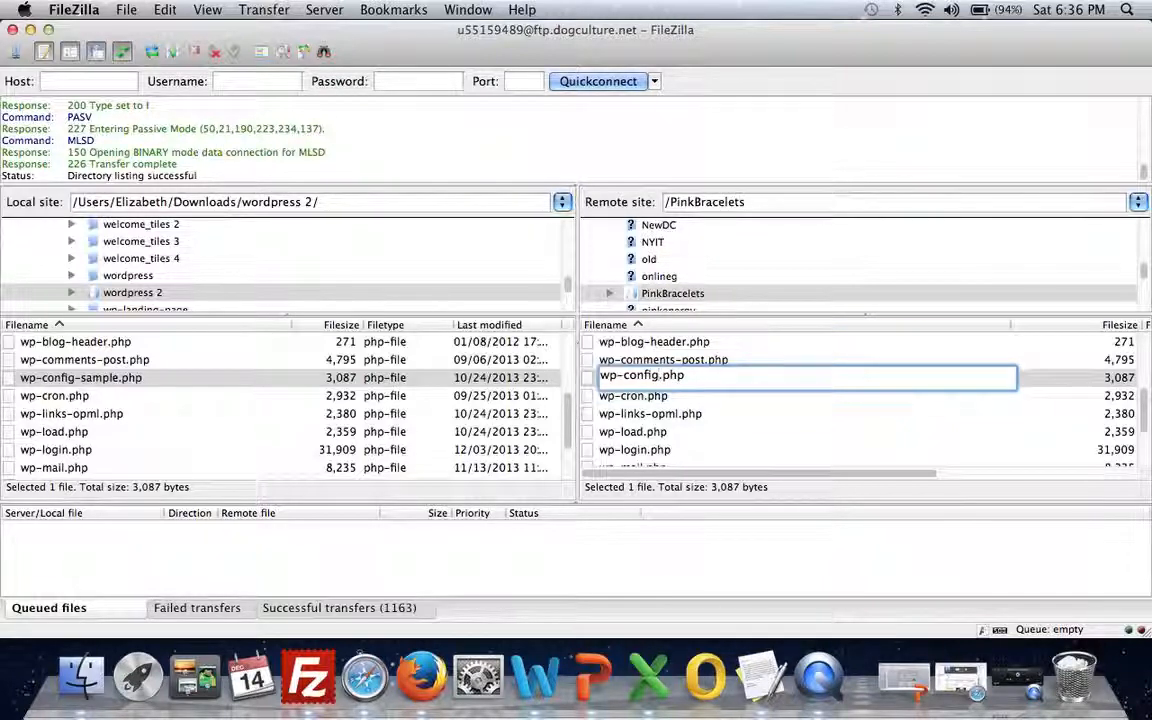
{"action": "key", "text": "Return"}
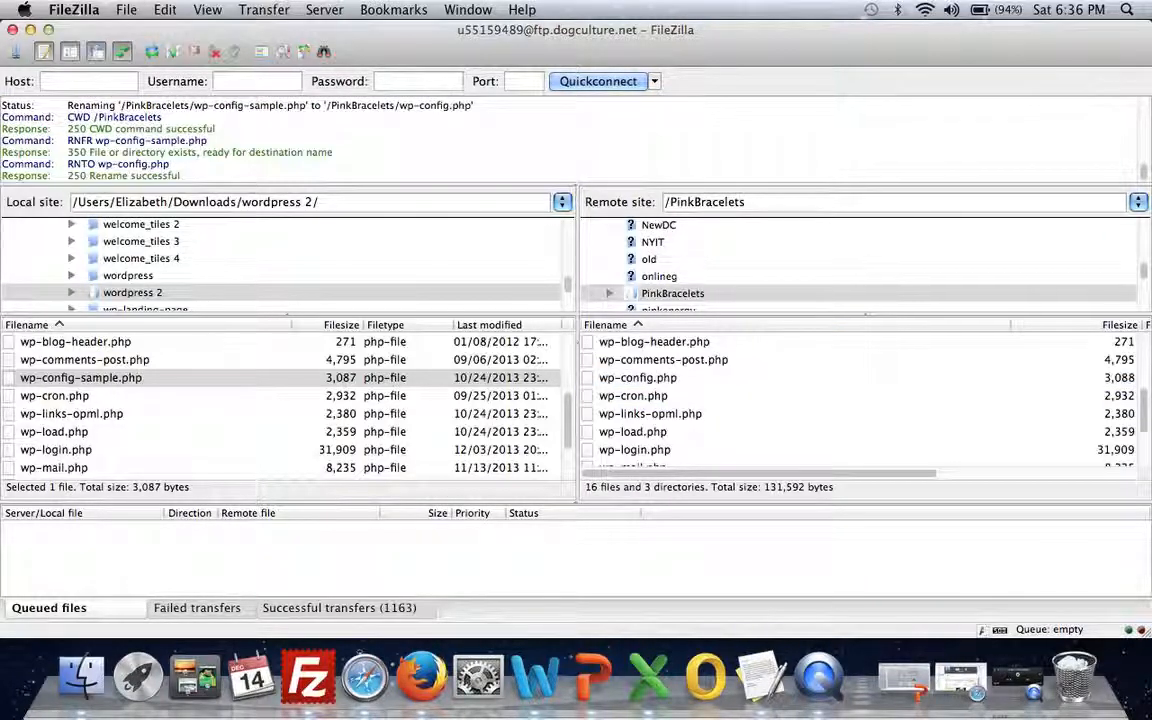
{"action": "left_click", "coordinate": [648, 384]}
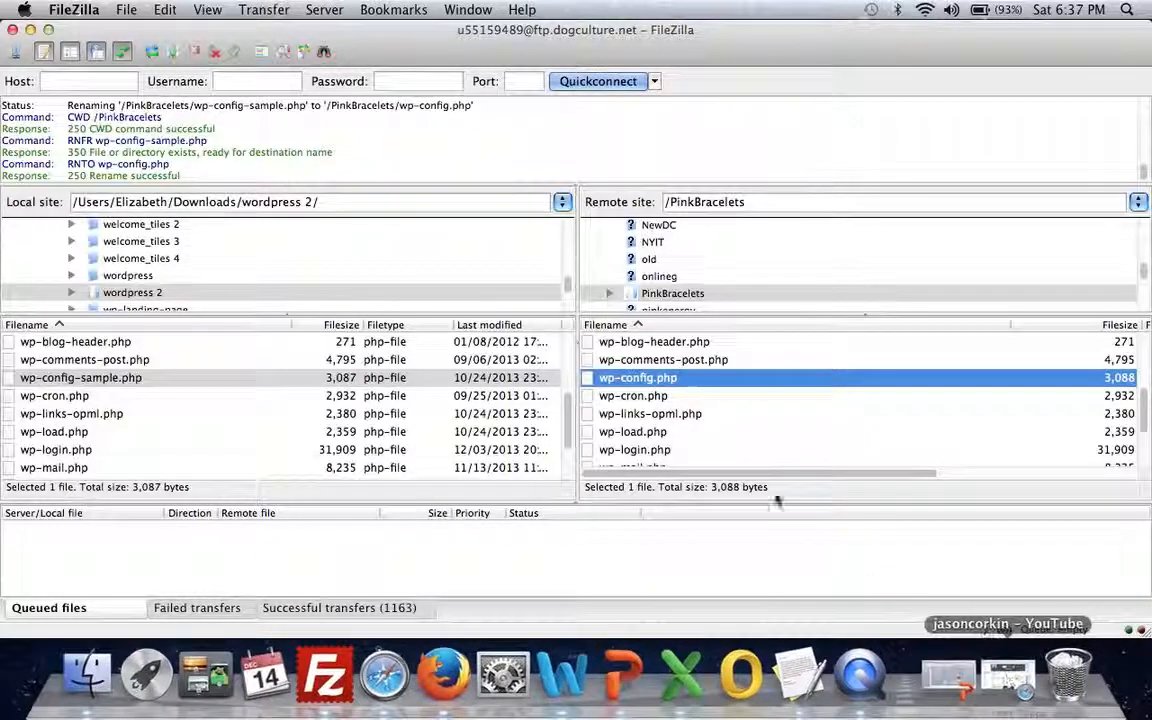
{"action": "key", "text": "ctrl+super+Escape"}
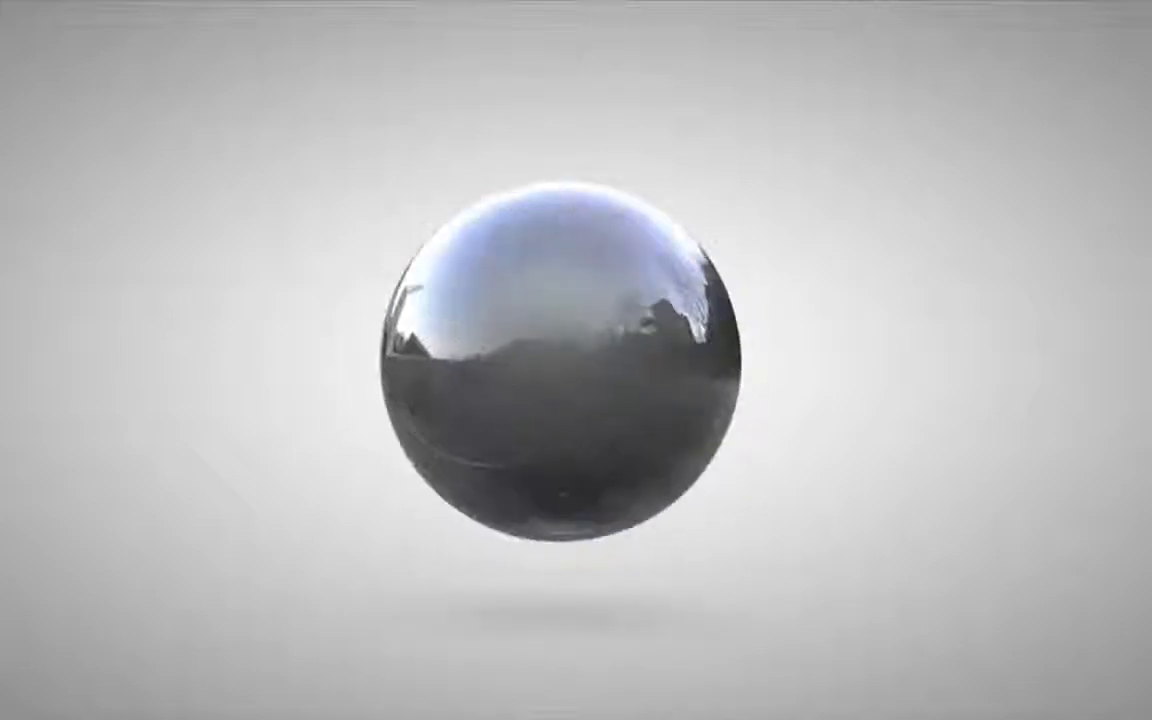